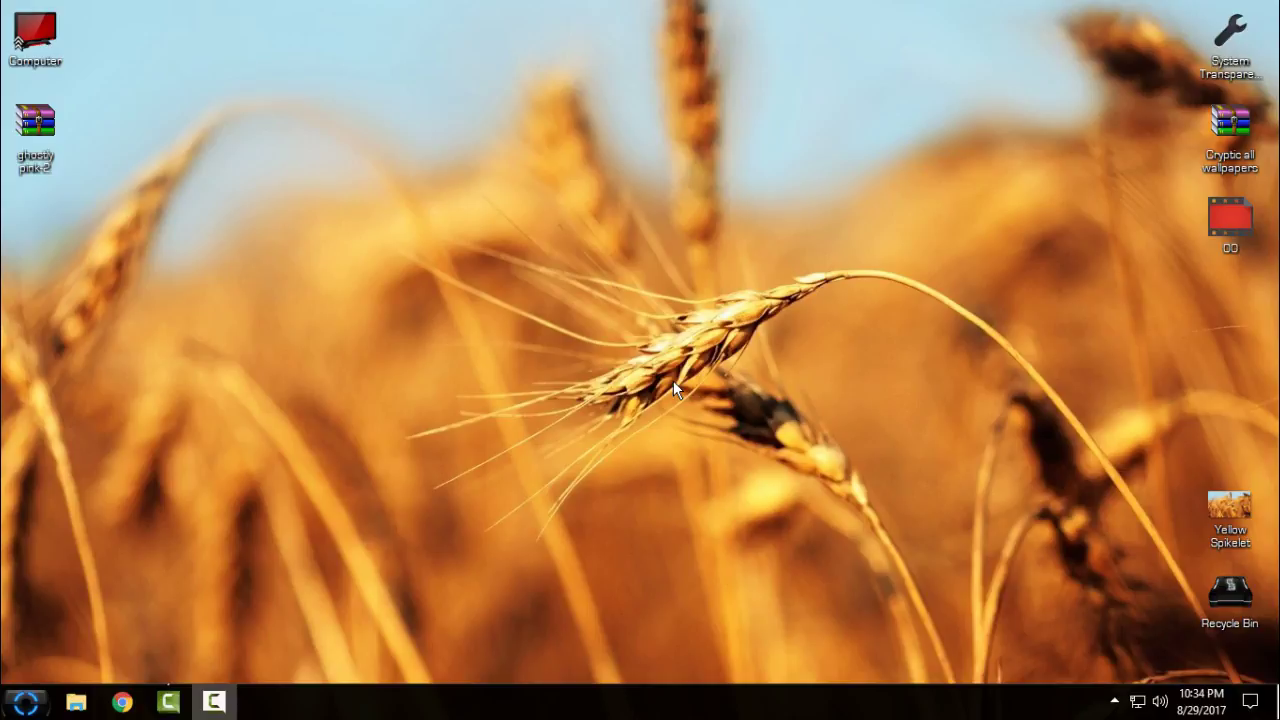
- Extract the ghostly pink-2 archive to the desktop and open its folder maximized
right_click(32, 122)
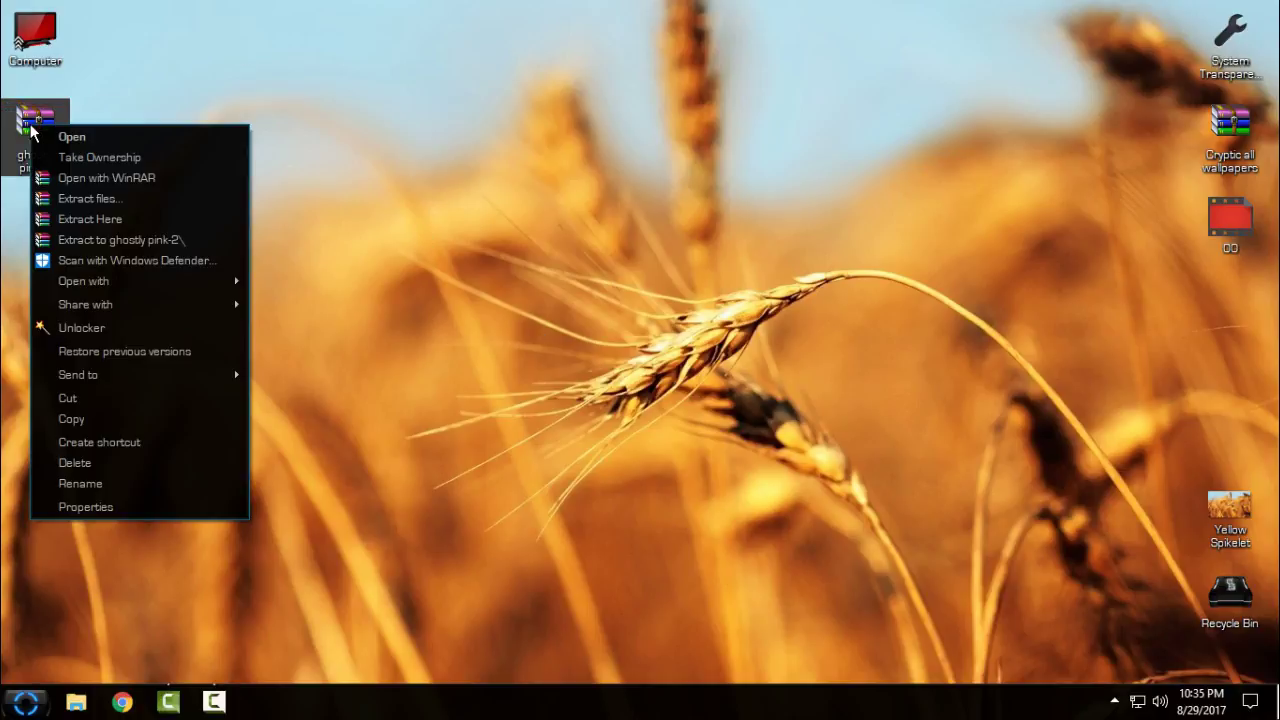
left_click(137, 240)
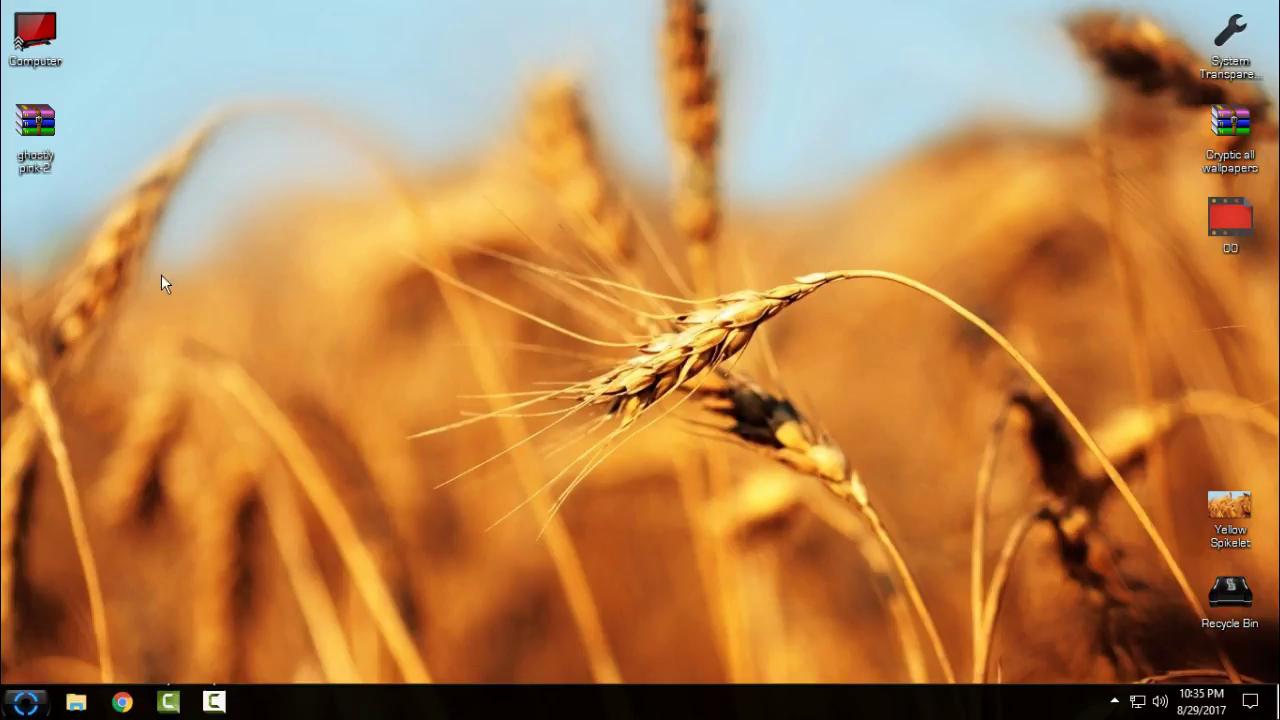
right_click(135, 215)
left_click(180, 289)
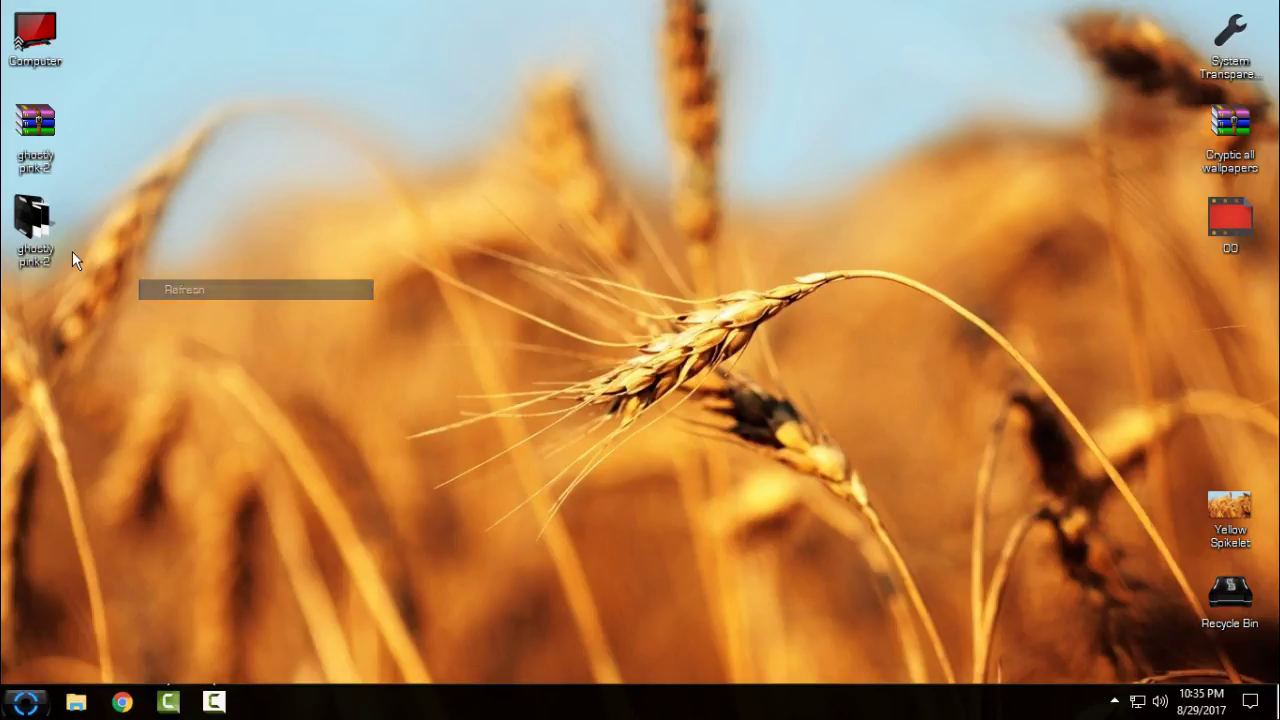
double_click(34, 225)
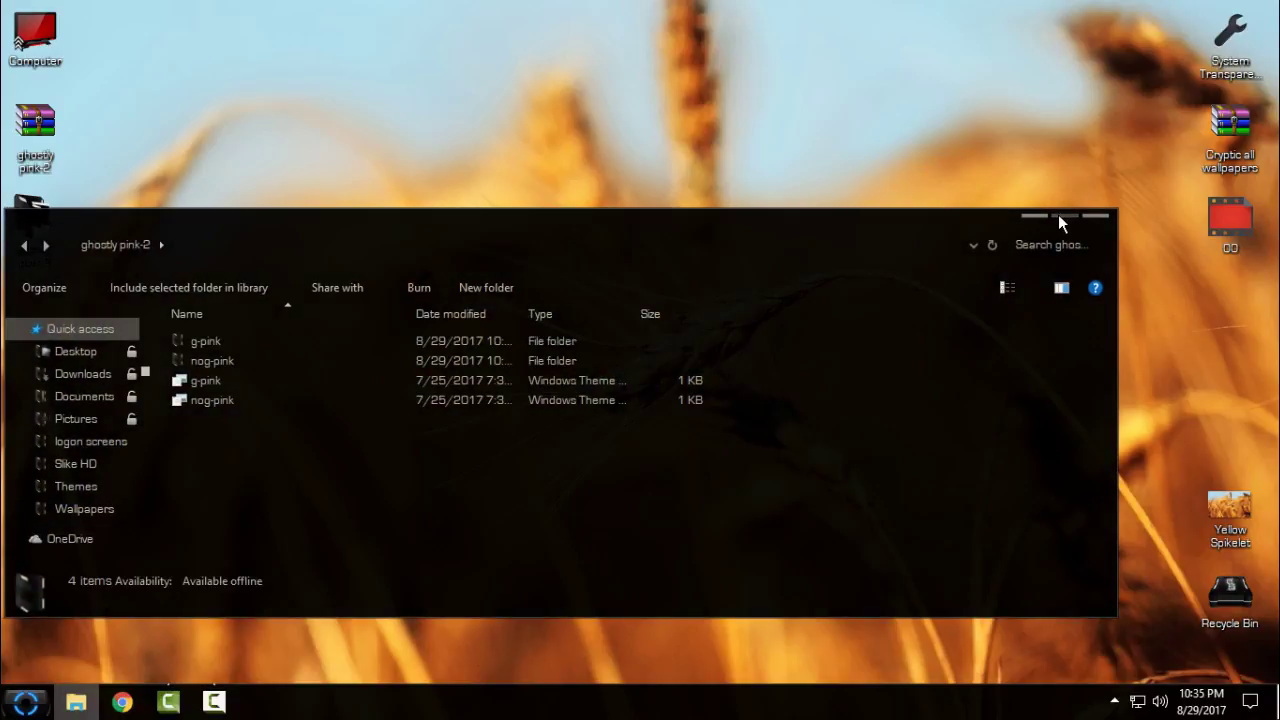
left_click(1060, 217)
- Copy all four theme items, including g-pink and nog-pink, from the folder
left_click(232, 130)
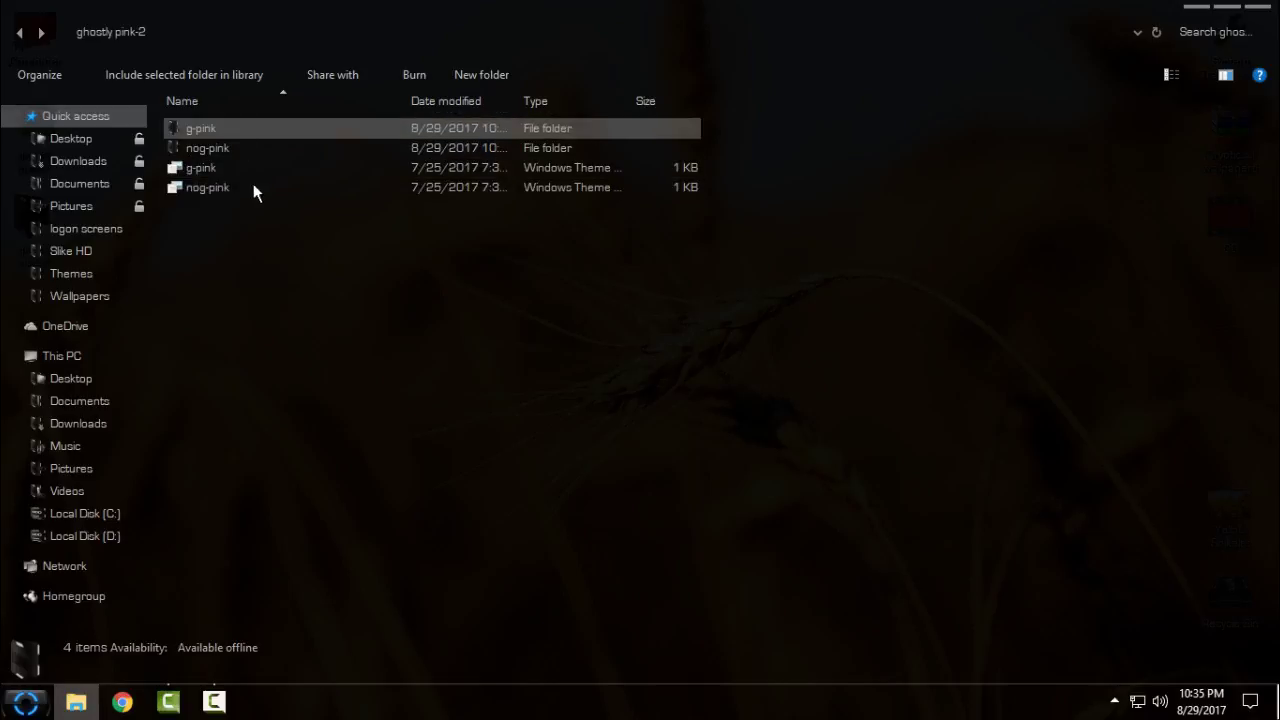
left_click_drag(257, 212, 352, 128)
right_click(352, 128)
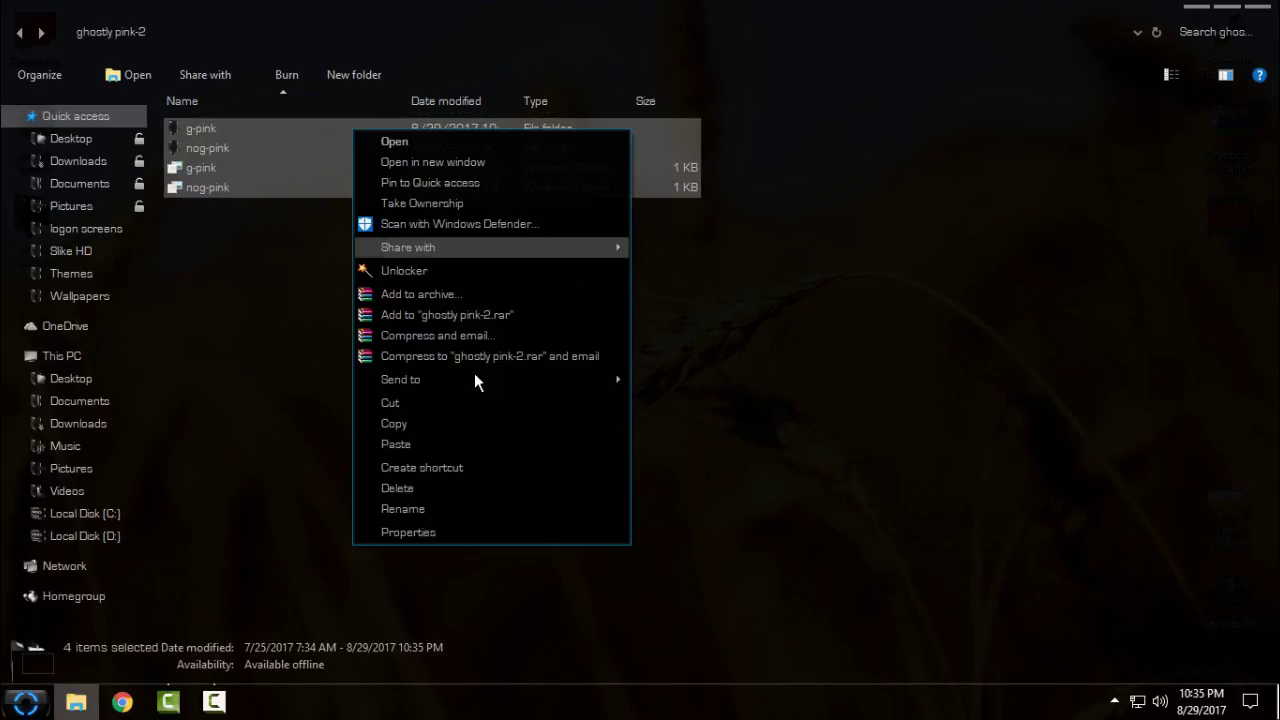
left_click(410, 423)
- Paste the copied theme items into C:\Windows\Resources\Themes
left_click(100, 357)
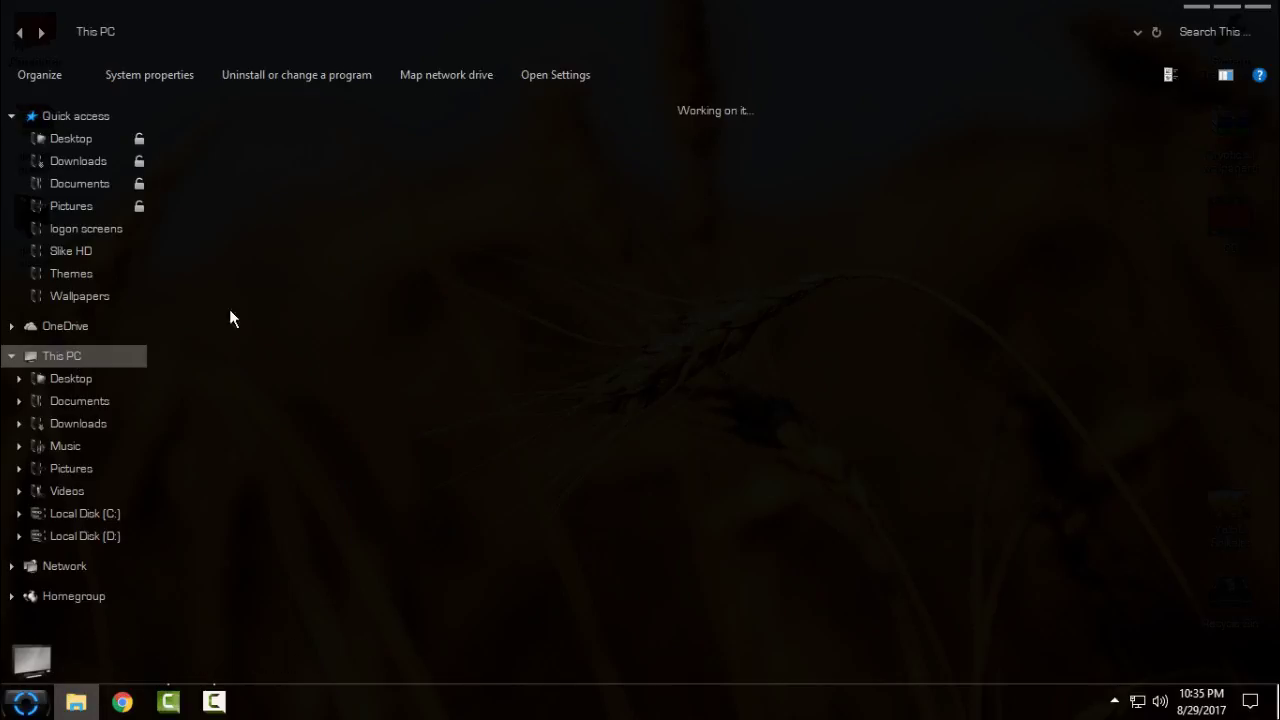
double_click(286, 182)
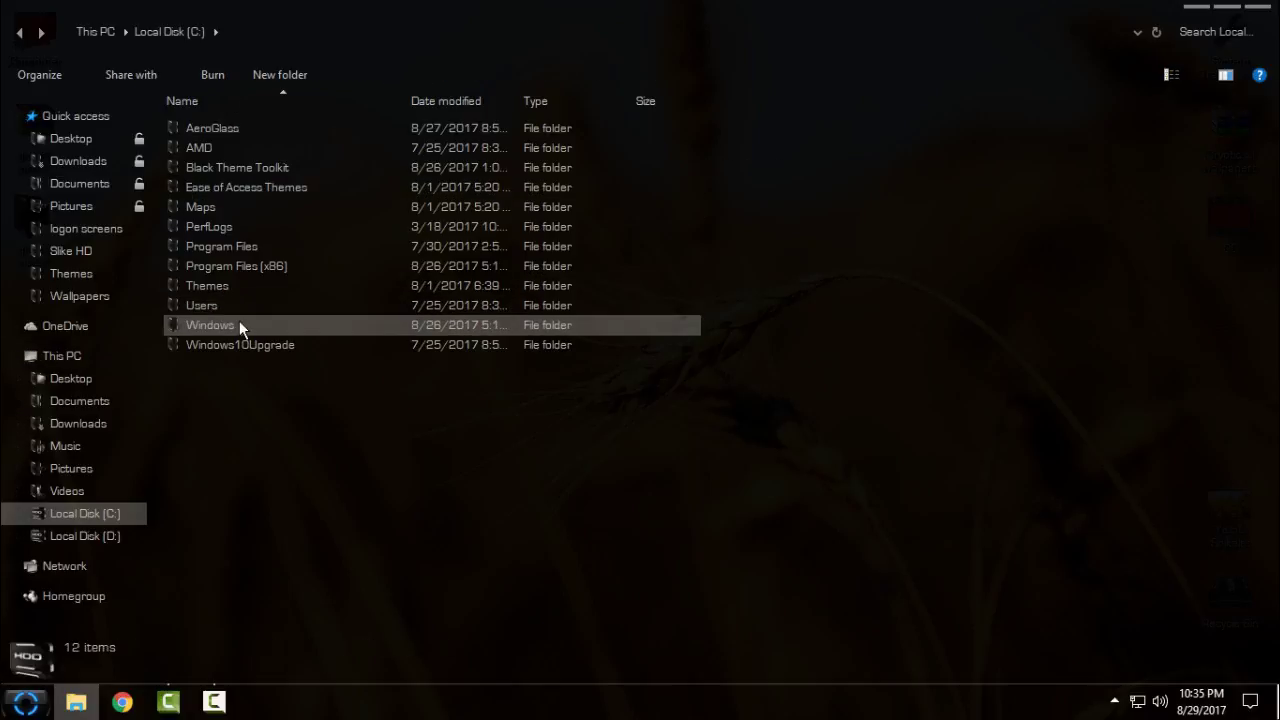
double_click(239, 325)
scroll(246, 254, "down", 13)
double_click(233, 181)
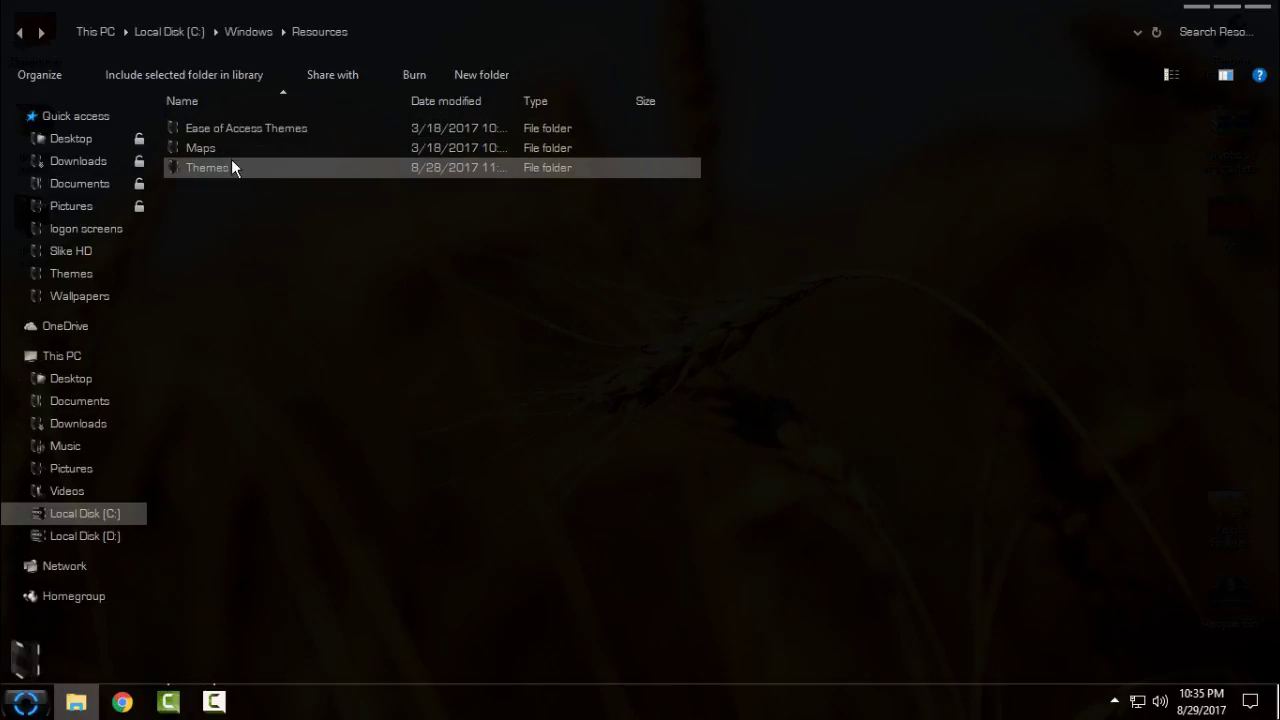
double_click(231, 167)
right_click(926, 218)
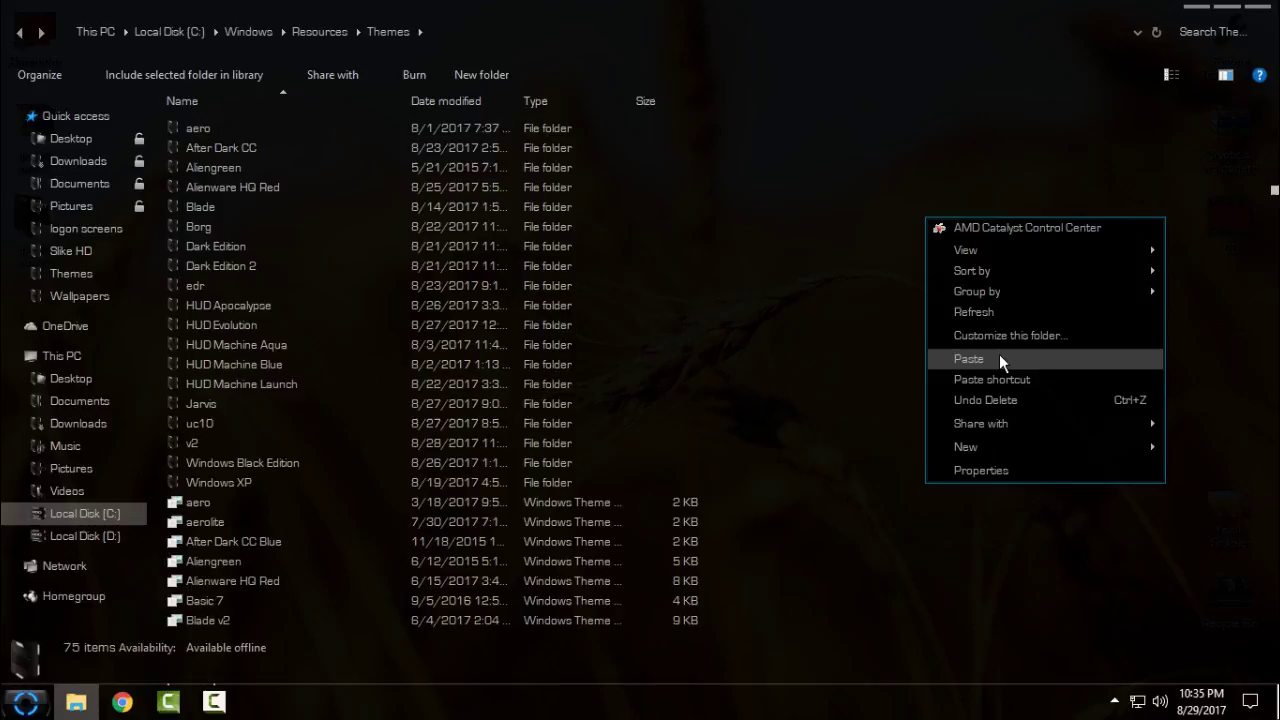
left_click(999, 354)
- From the desktop's Personalize settings, go to Themes and select the Ghostly-pink theme tile
key("super+d")
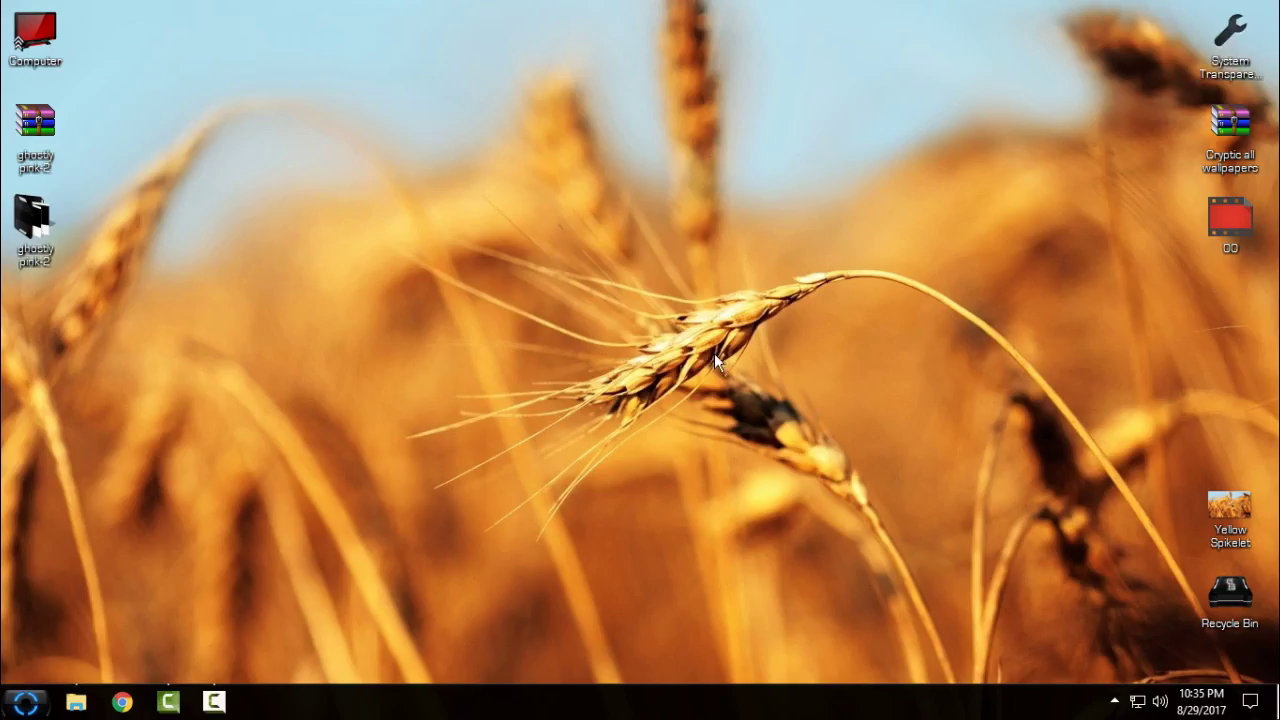
right_click(343, 201)
left_click(386, 493)
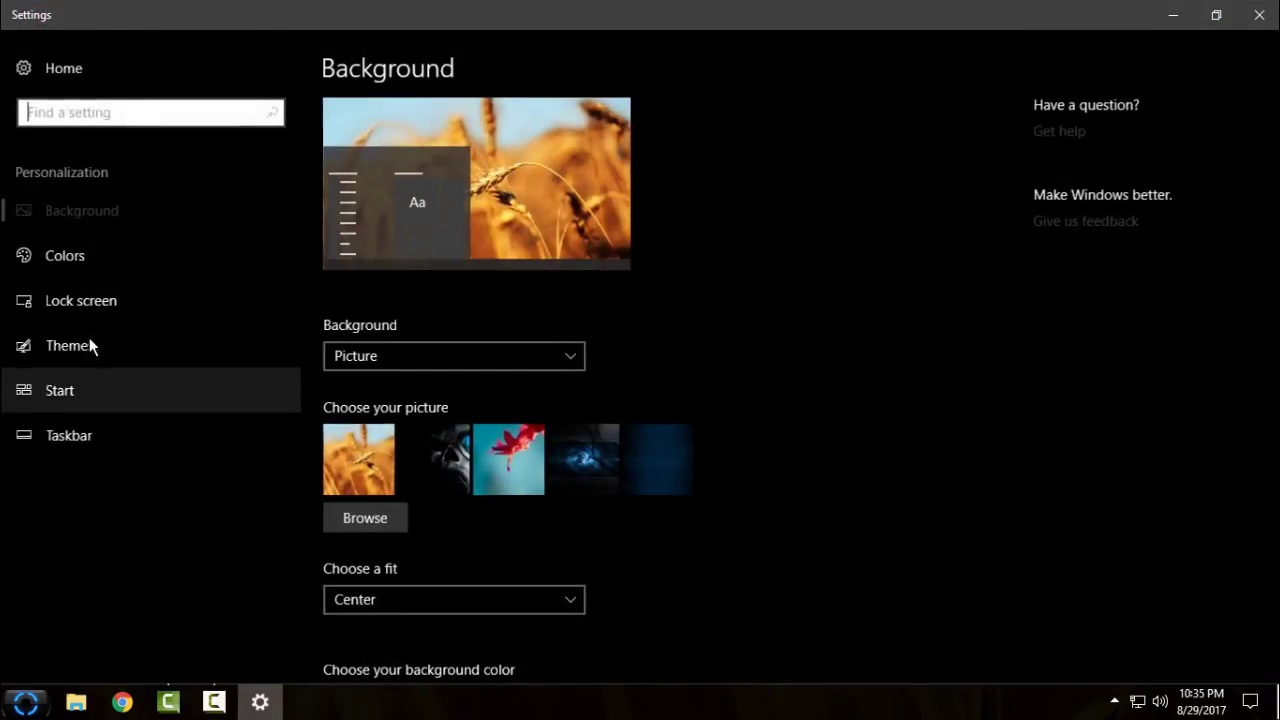
left_click(87, 340)
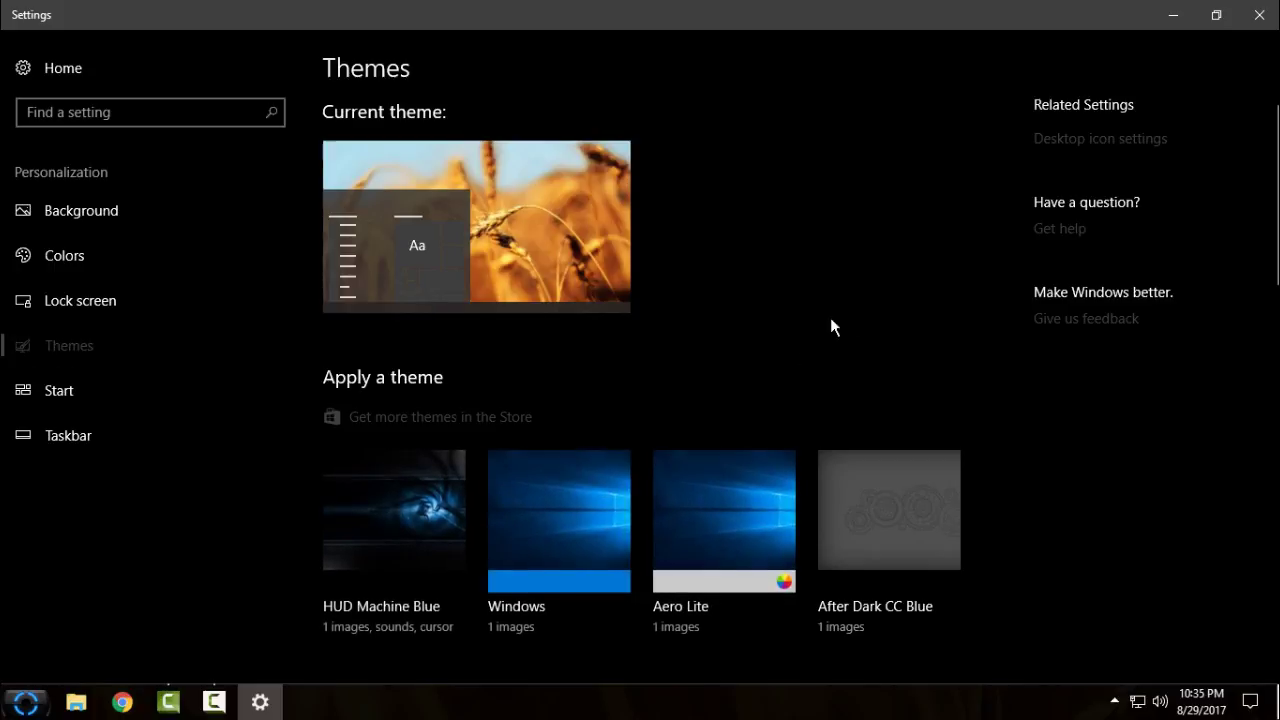
scroll(920, 320, "down", 5)
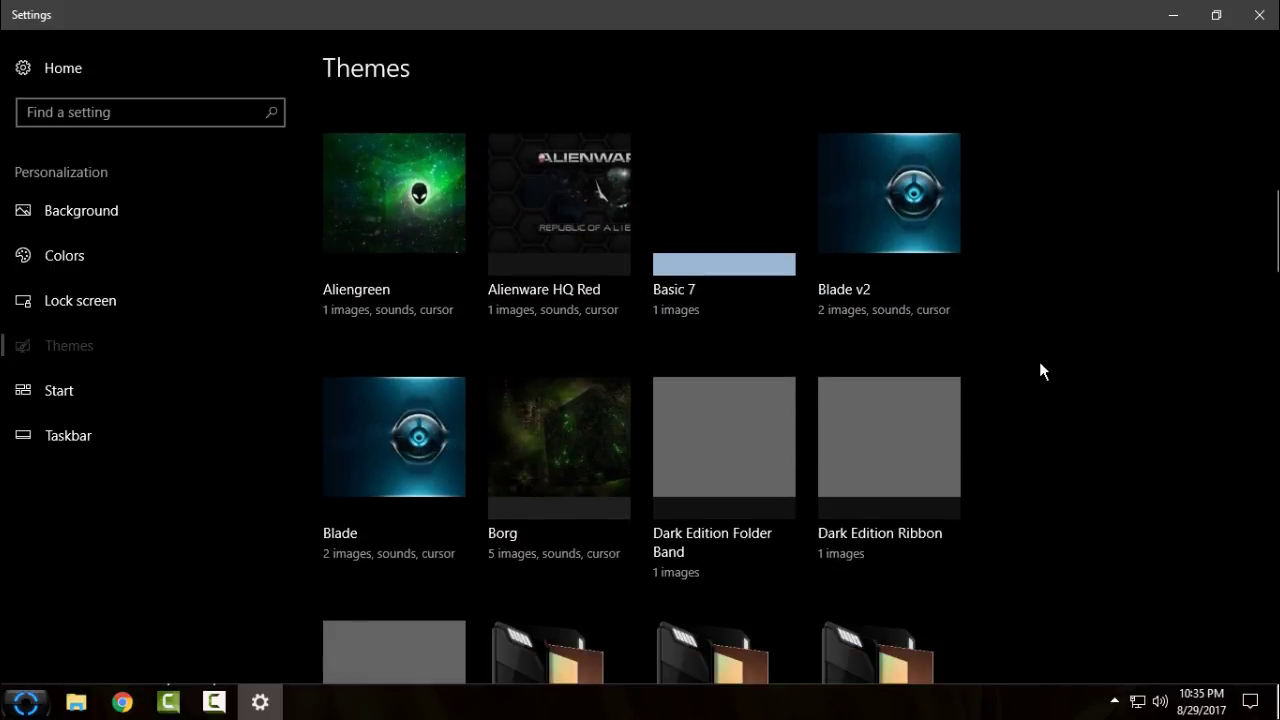
scroll(1040, 371, "down", 6)
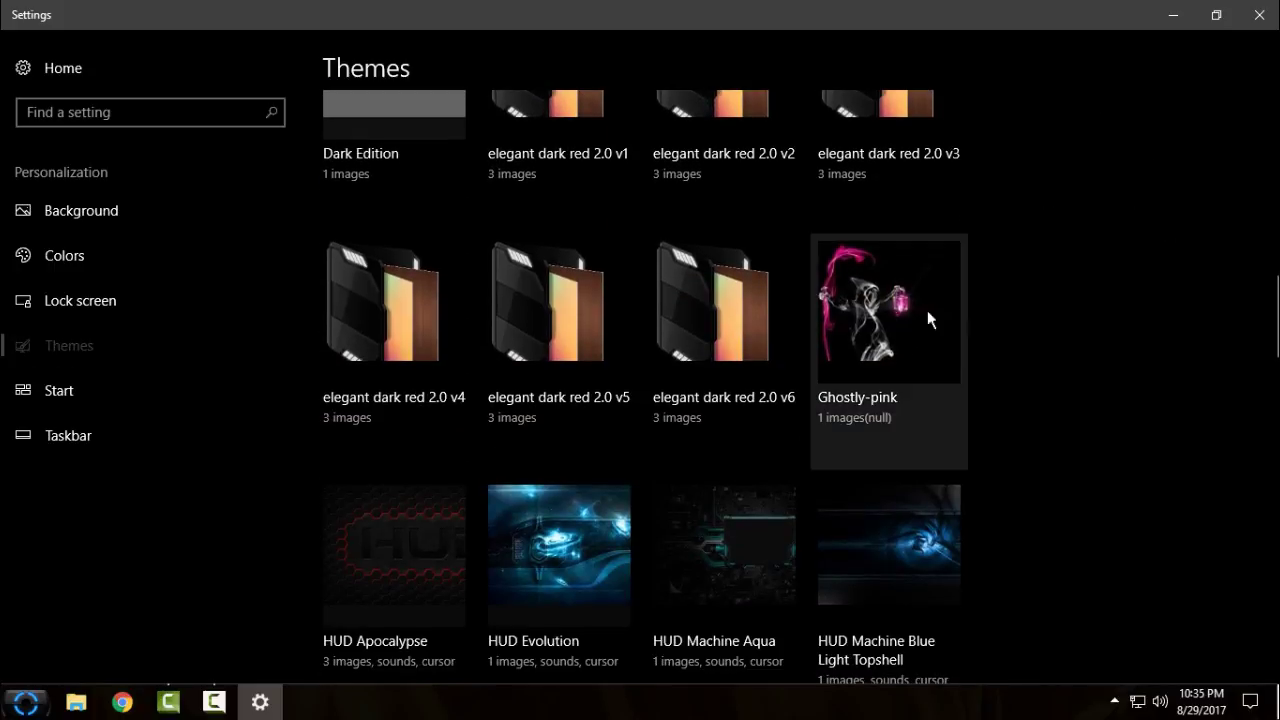
left_click(860, 310)
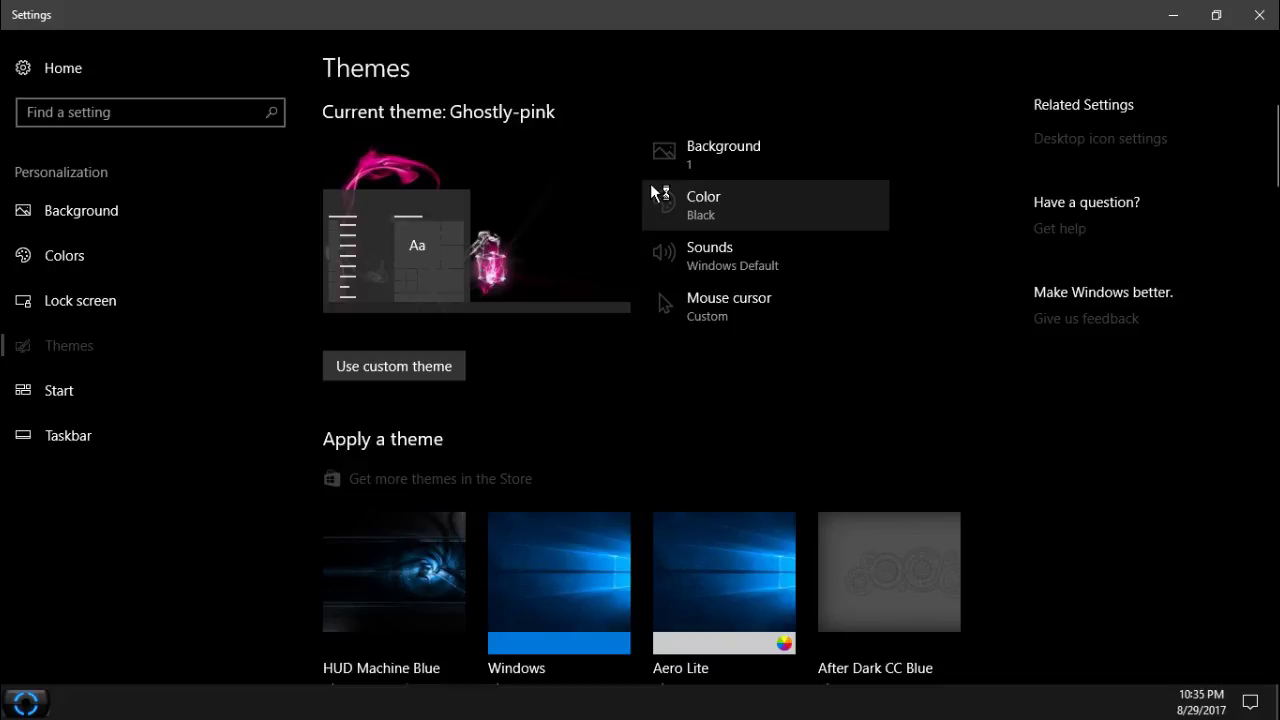
- Close Settings, refresh the desktop, and preview the themed This PC window before closing it
left_click(1259, 15)
right_click(314, 214)
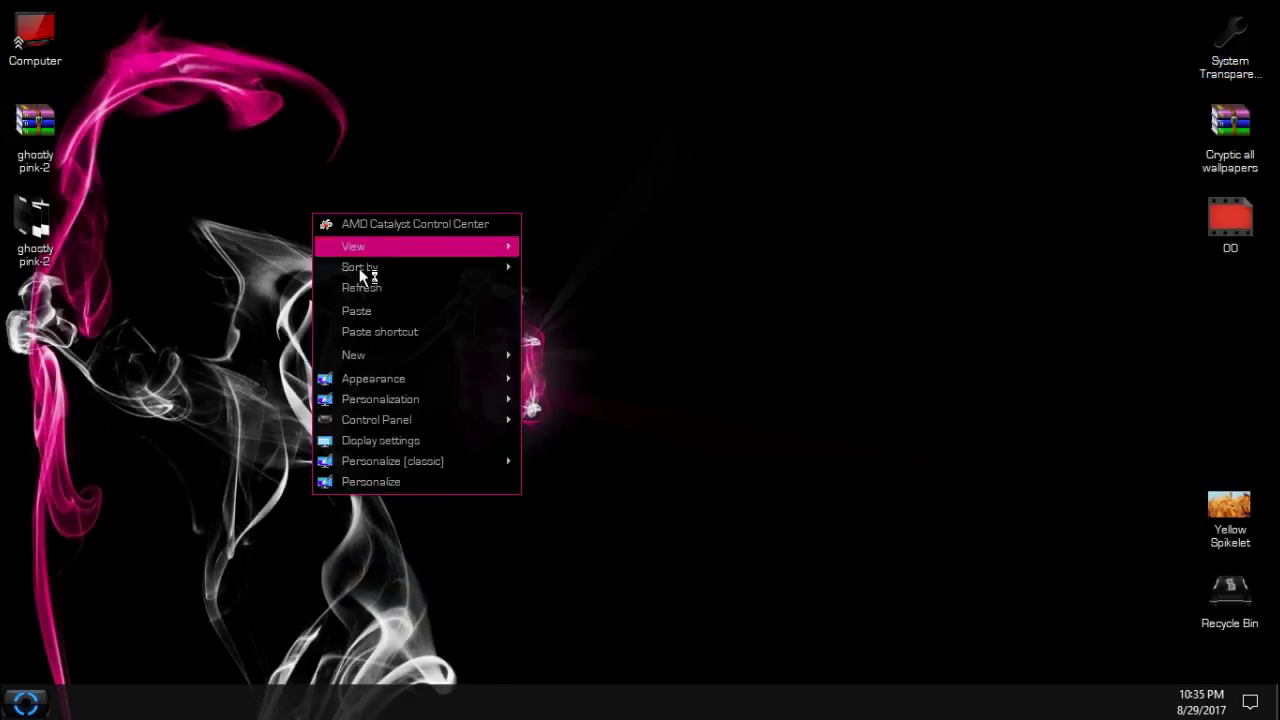
left_click(367, 288)
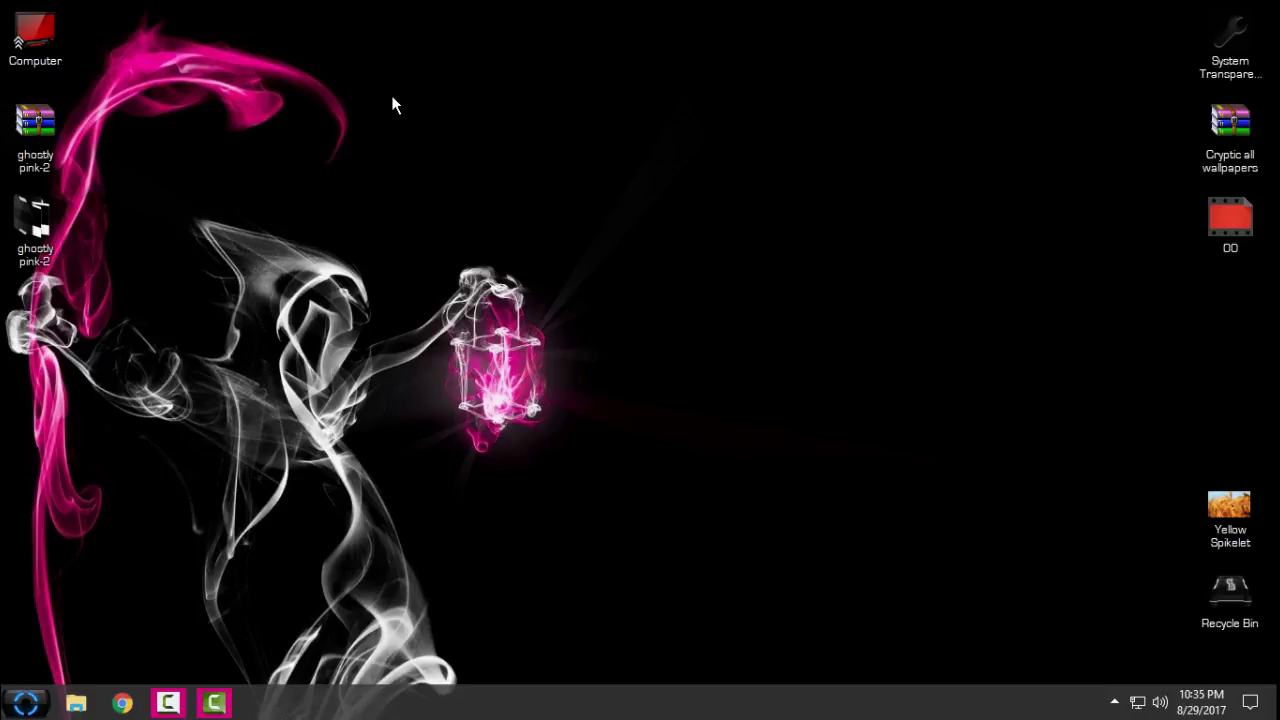
right_click(41, 44)
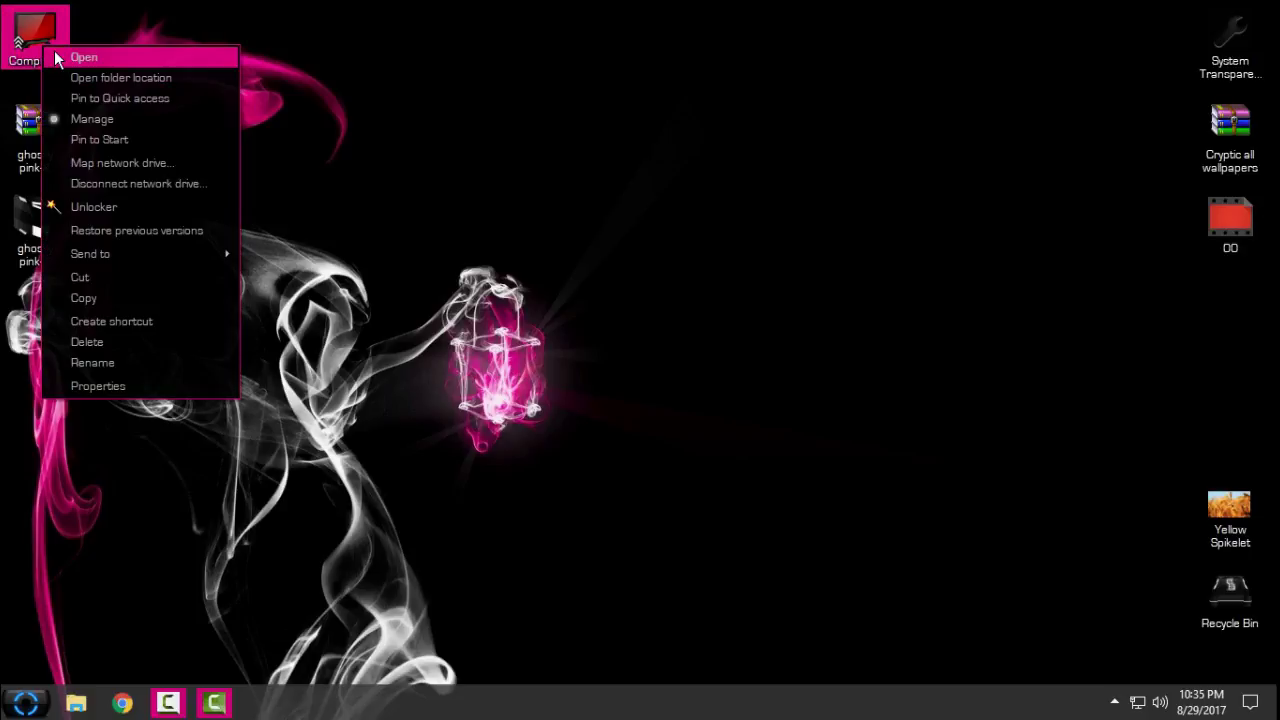
left_click(54, 52)
left_click_drag(602, 32, 610, 131)
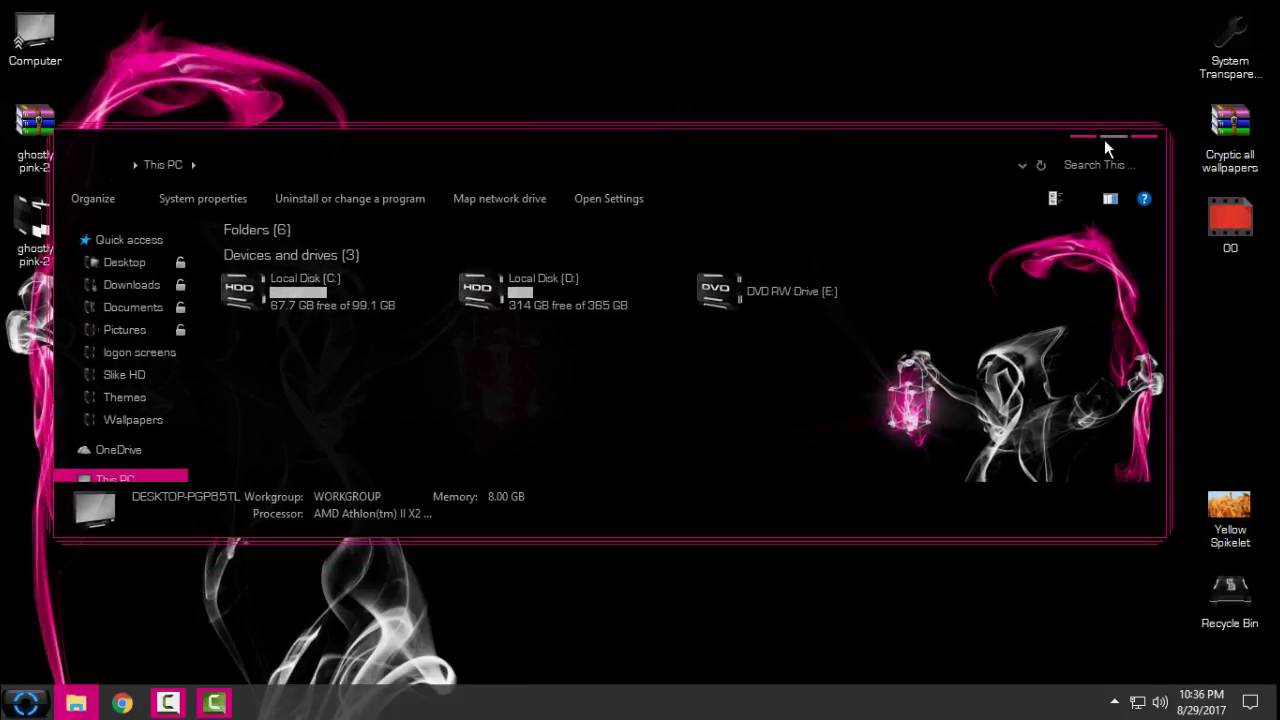
left_click_drag(1104, 139, 938, 190)
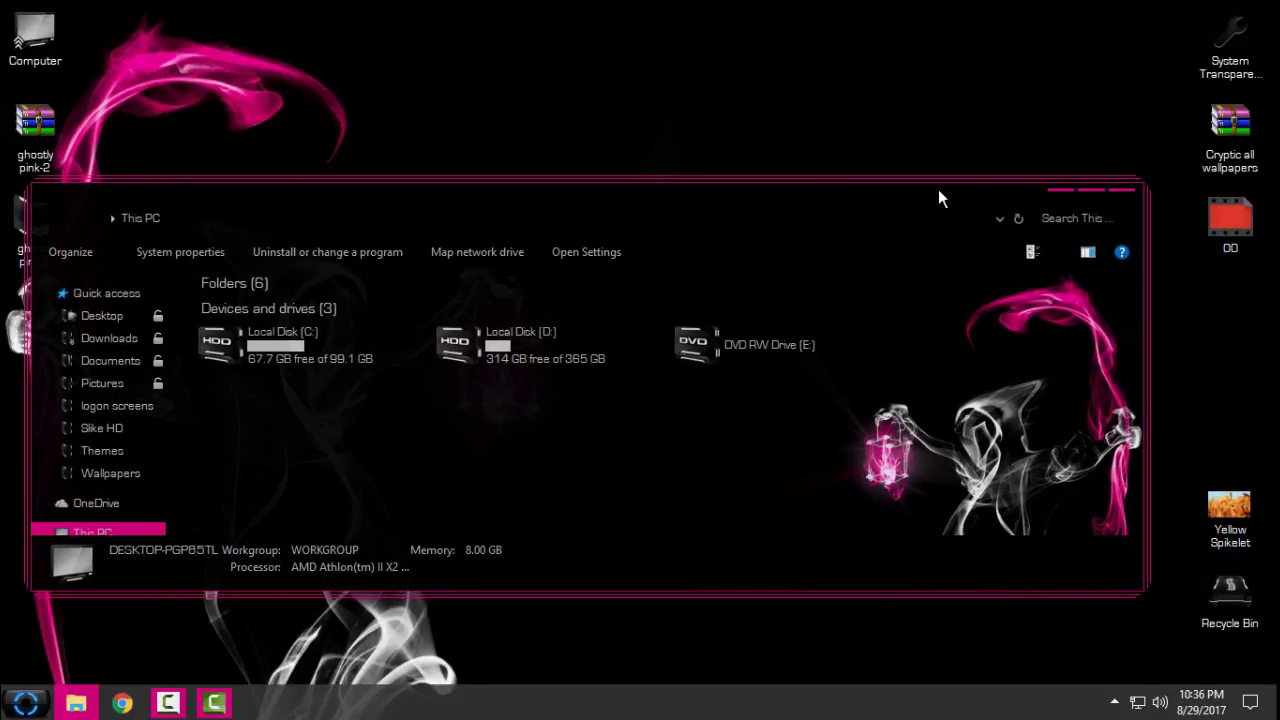
left_click(1114, 200)
- Refresh the desktop several times and check the themed Start menu and program list
right_click(364, 222)
left_click(416, 294)
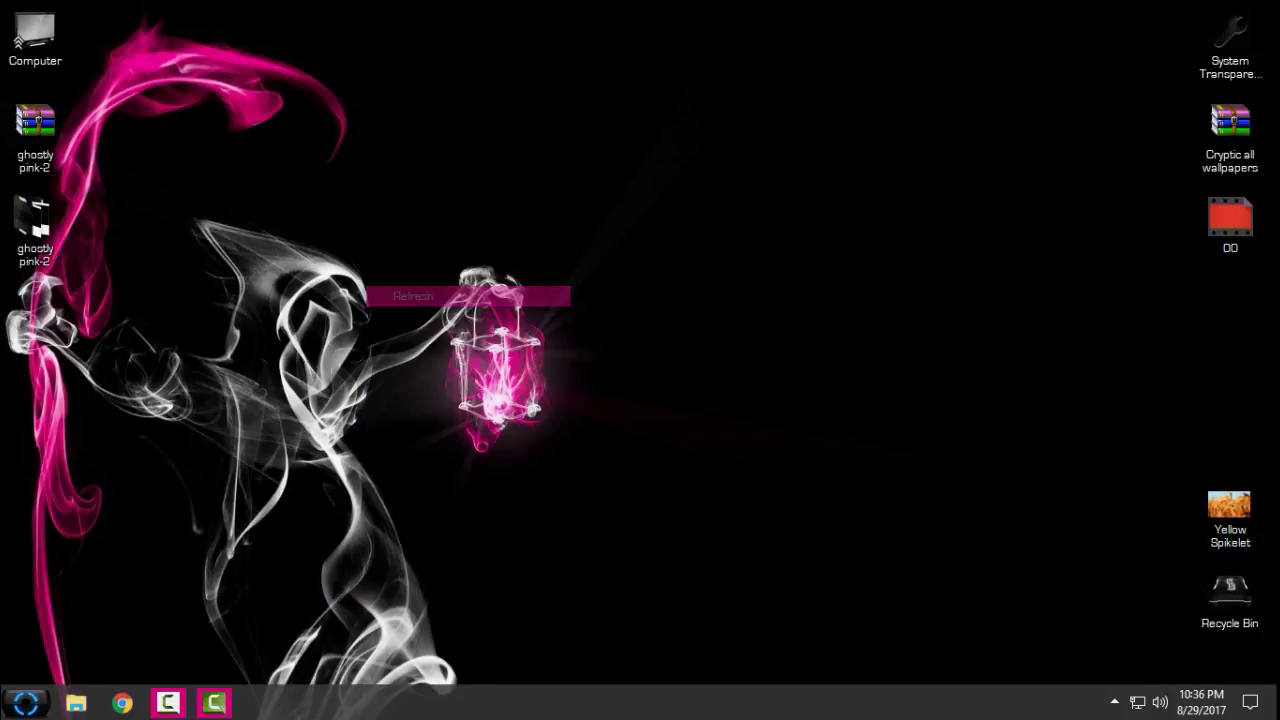
key("super")
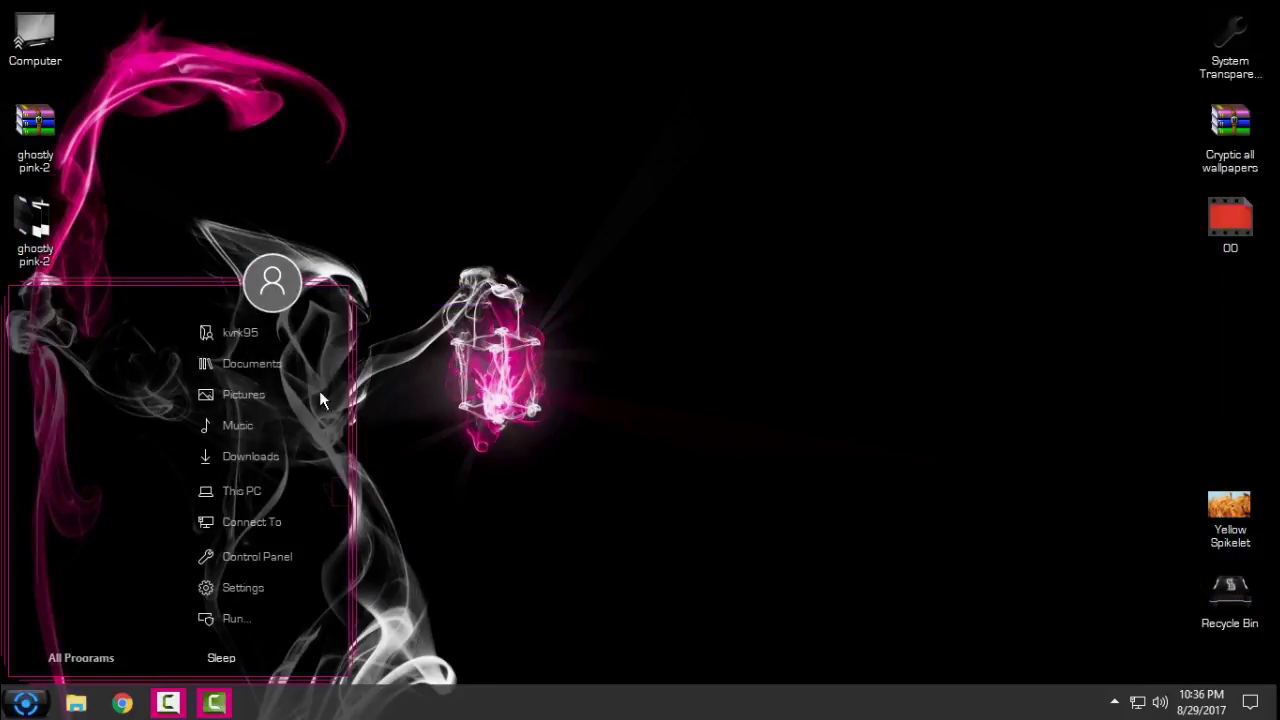
left_click(108, 656)
left_click(45, 695)
left_click(20, 690)
right_click(159, 183)
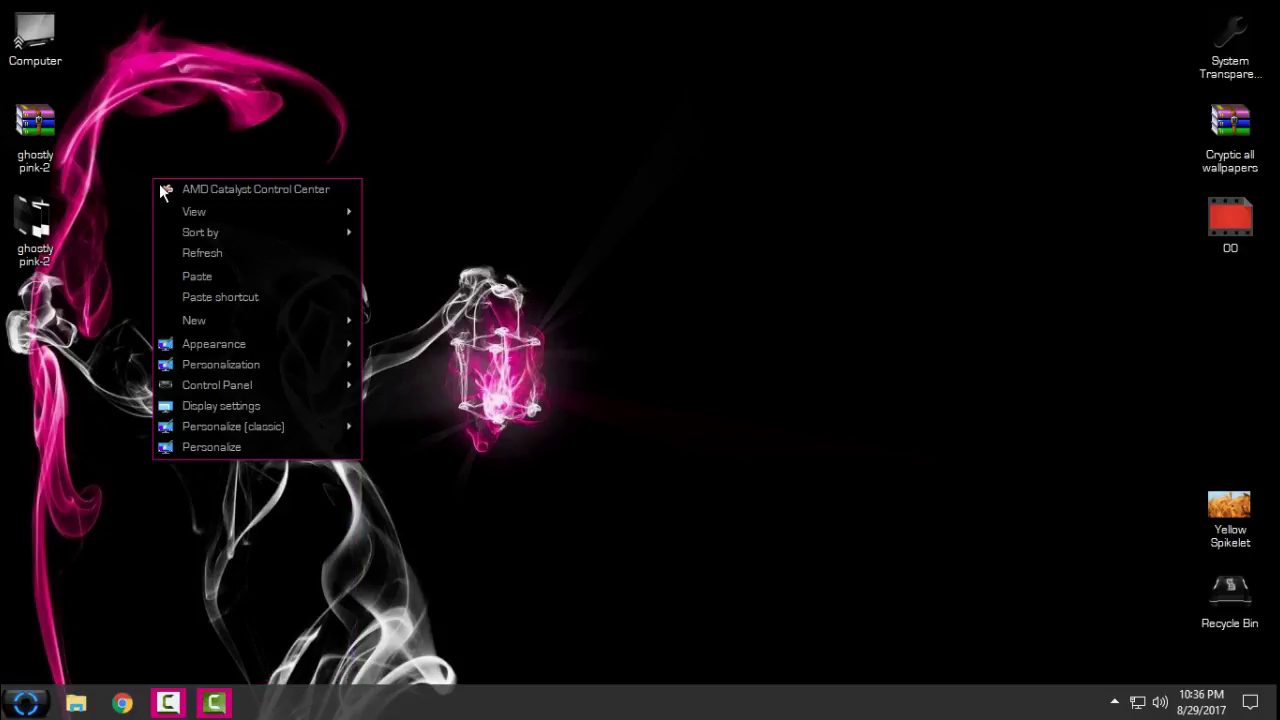
left_click(201, 253)
key("super")
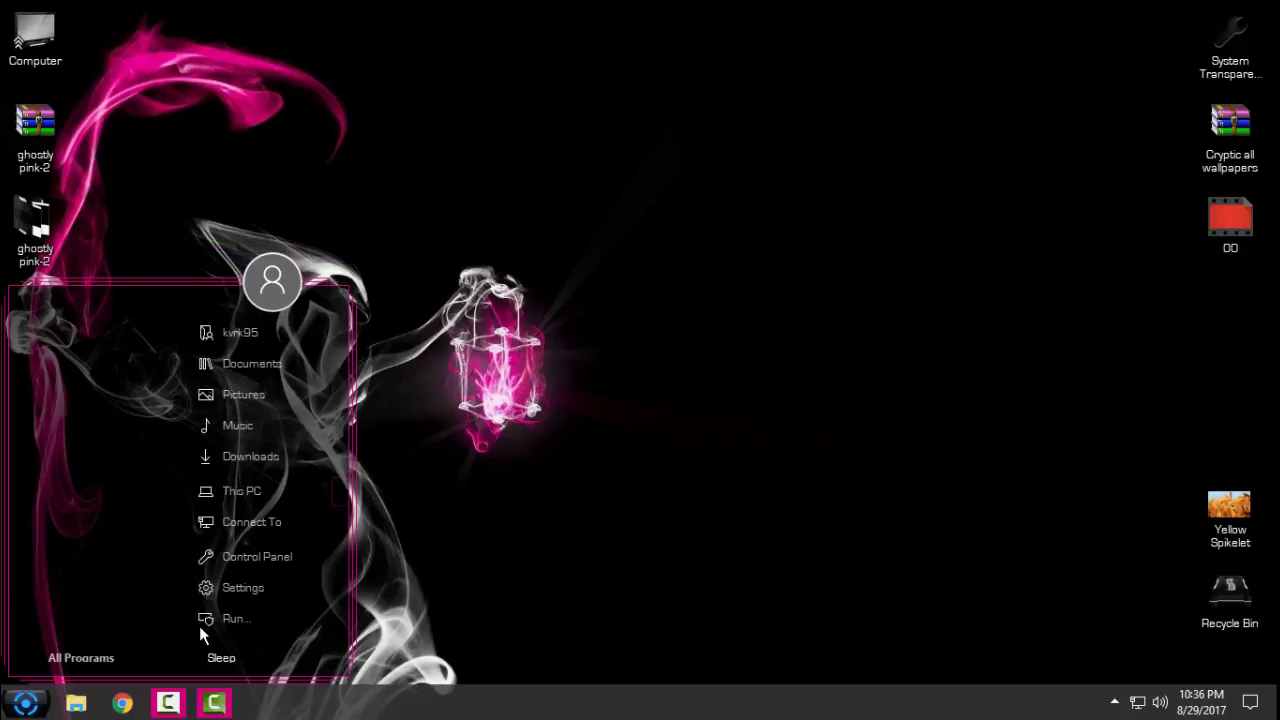
right_click(350, 235)
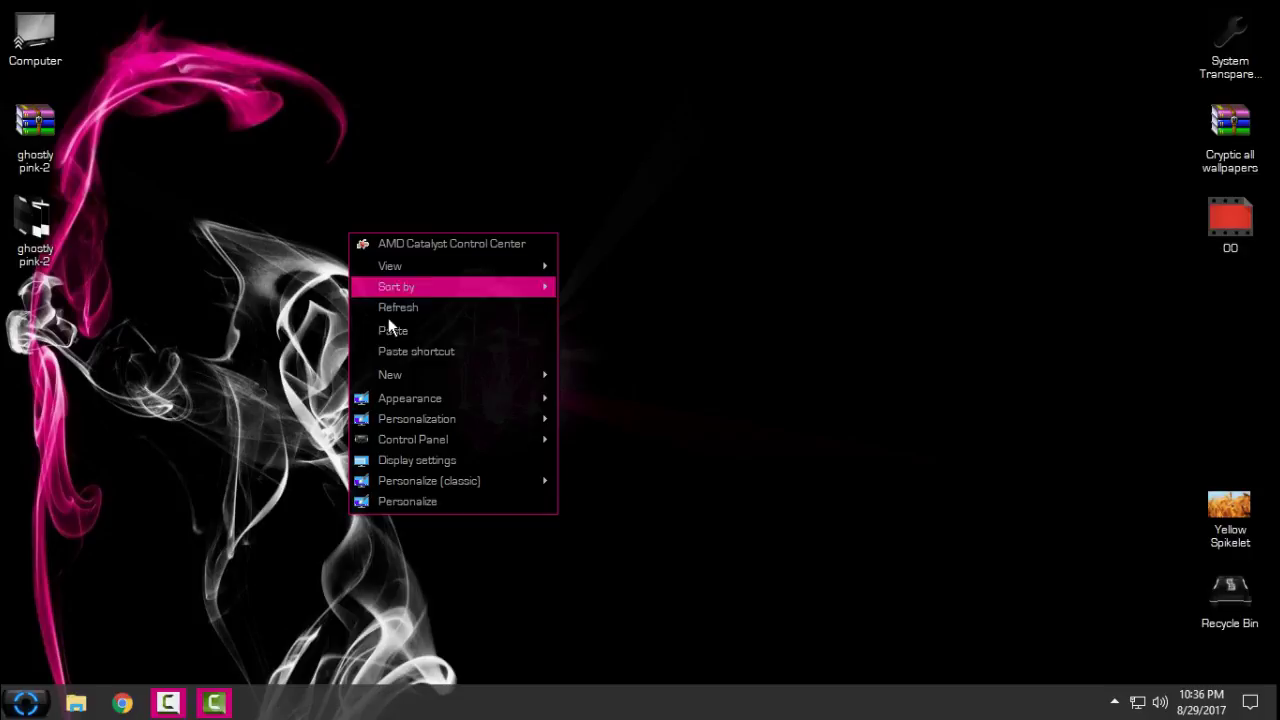
left_click(403, 307)
right_click(304, 173)
left_click(202, 94)
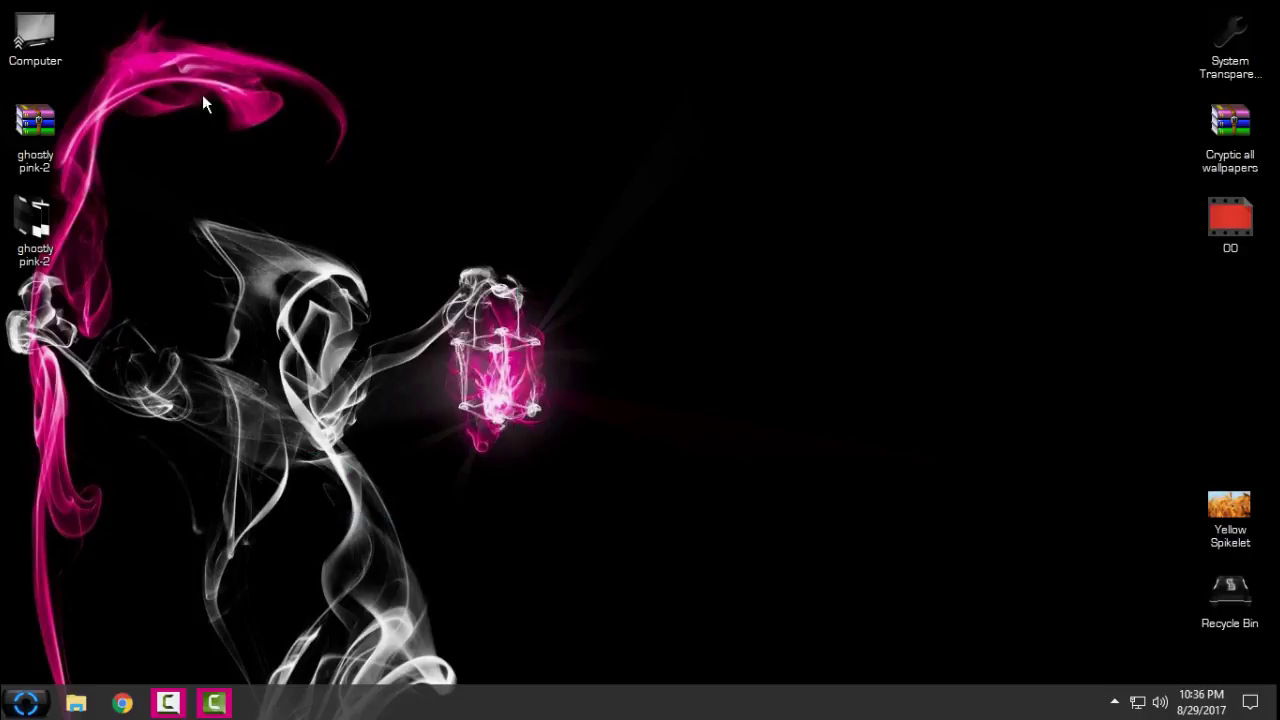
- Reopen and close This PC, then reveal hidden tray icons and the transparency tool's menu
double_click(44, 35)
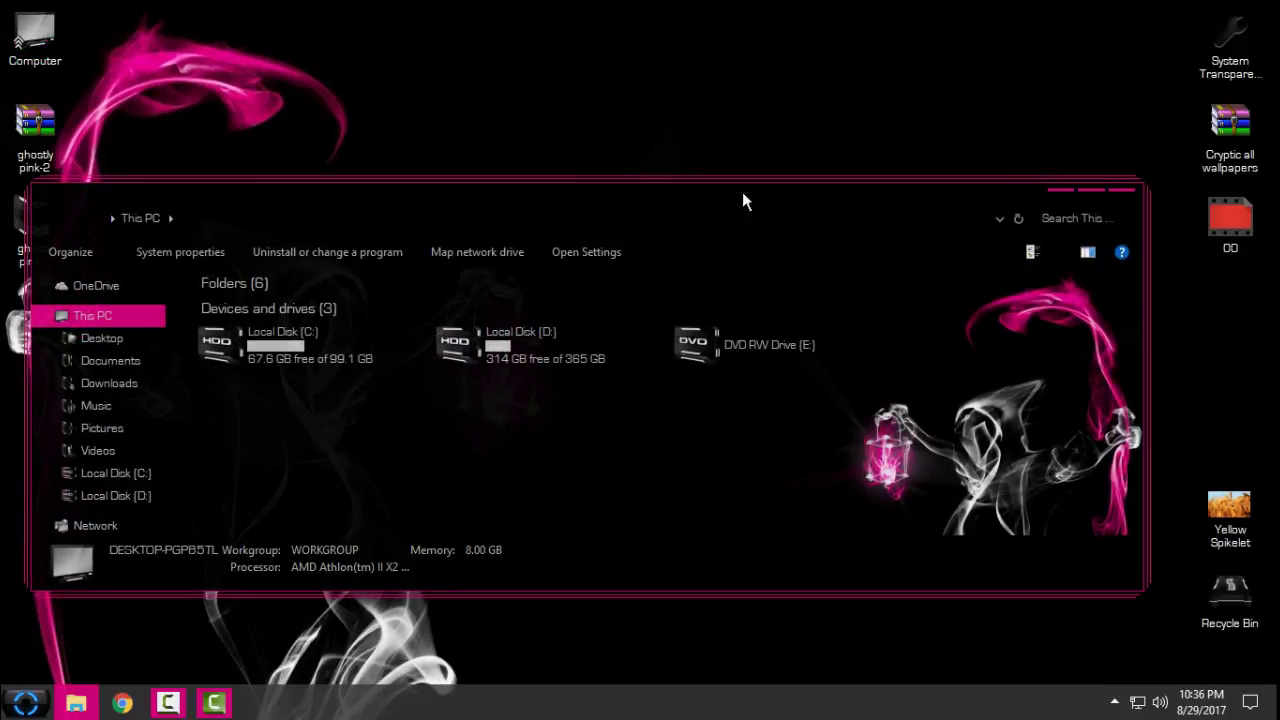
left_click(1126, 188)
left_click(1114, 701)
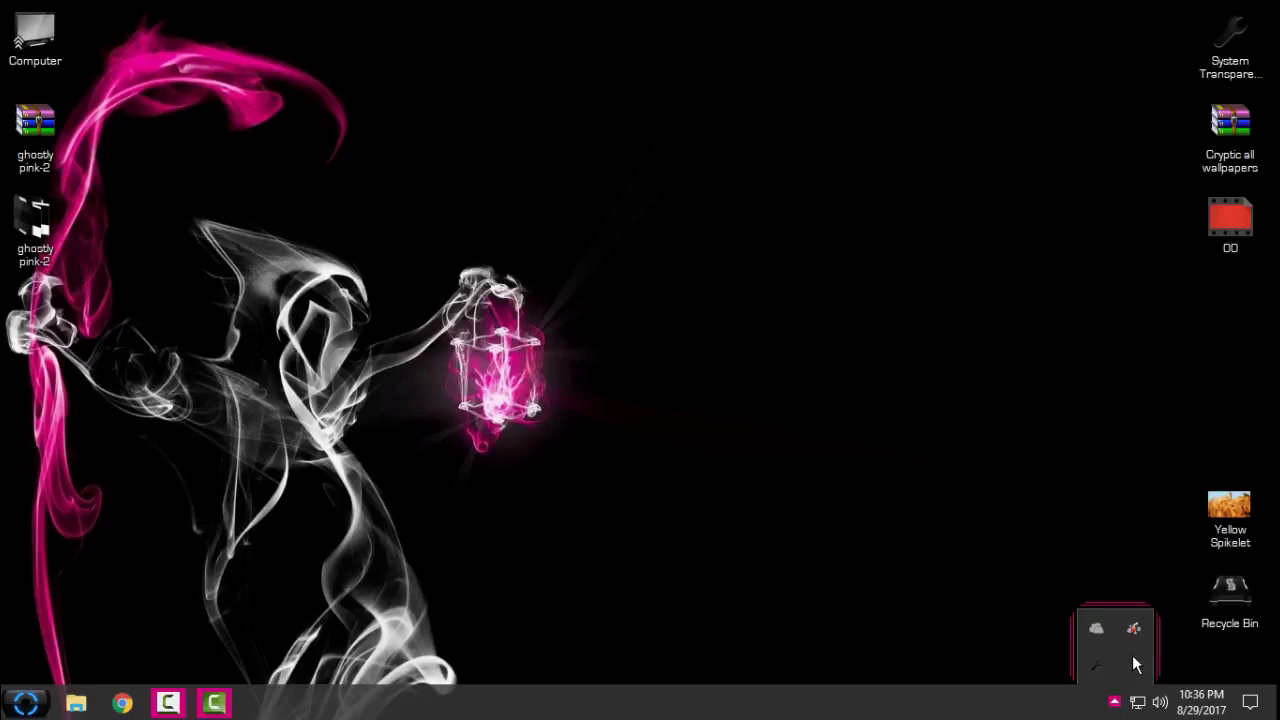
right_click(1096, 667)
- Set transparency to 200 for popup menus, the Start menu and all Explorer windows, then confirm
left_click(1140, 604)
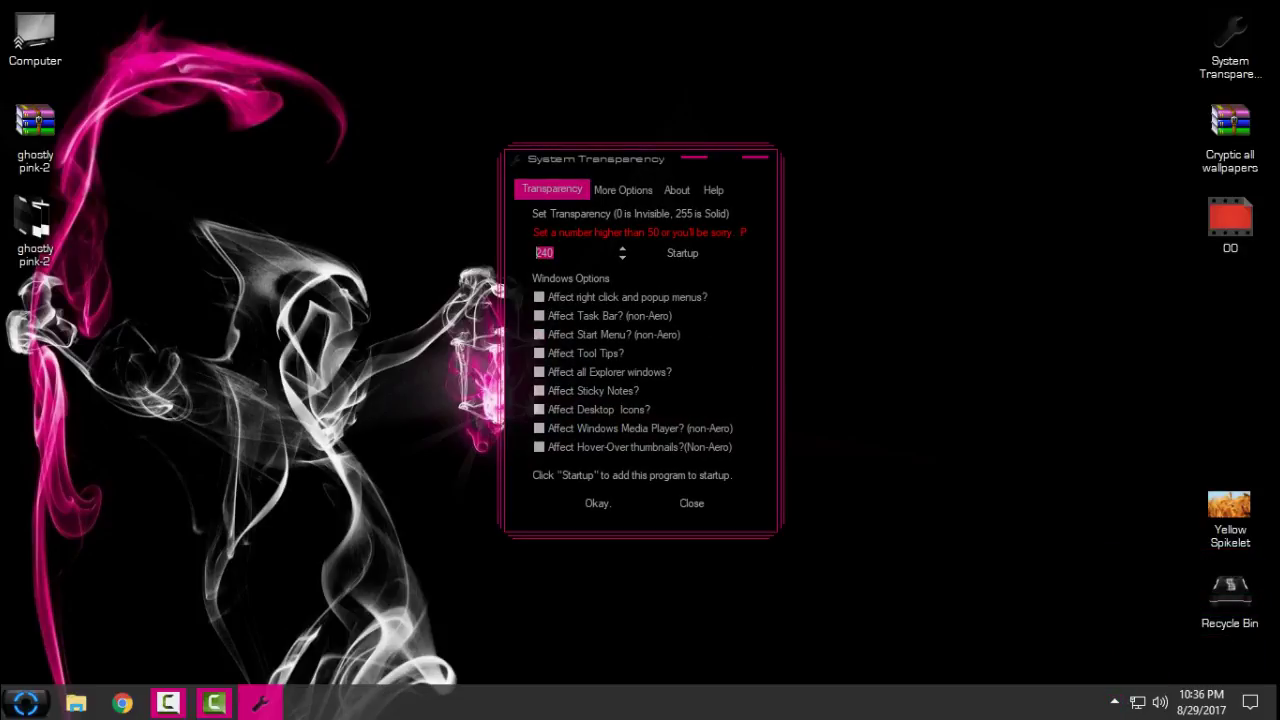
type("2")
left_click_drag(619, 162, 693, 110)
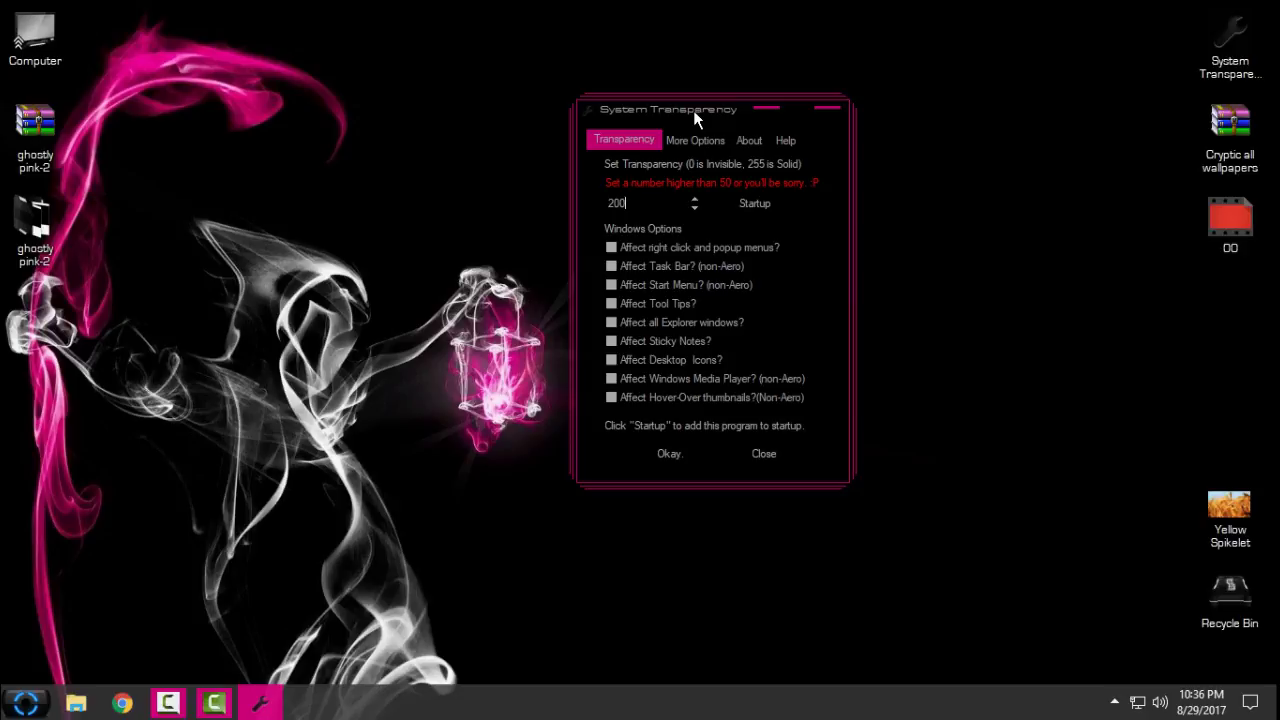
left_click(611, 247)
left_click(611, 287)
left_click(612, 323)
left_click(668, 453)
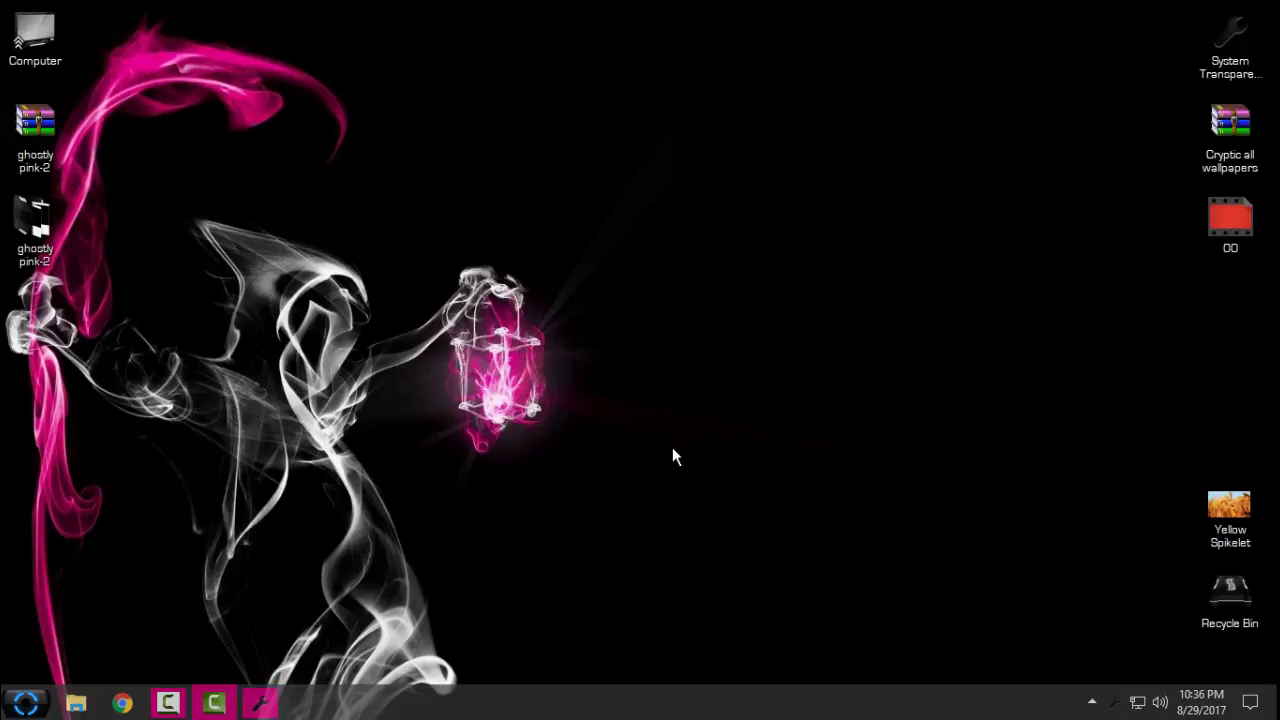
double_click(40, 35)
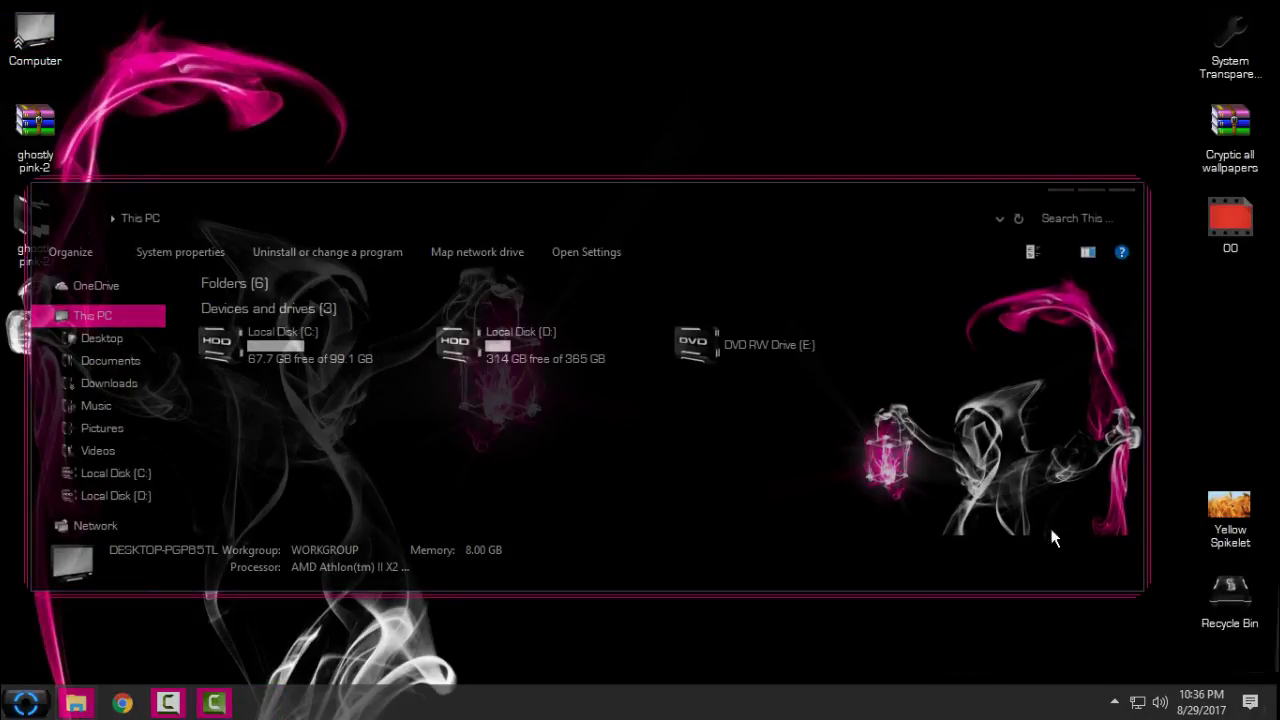
left_click_drag(627, 208, 683, 149)
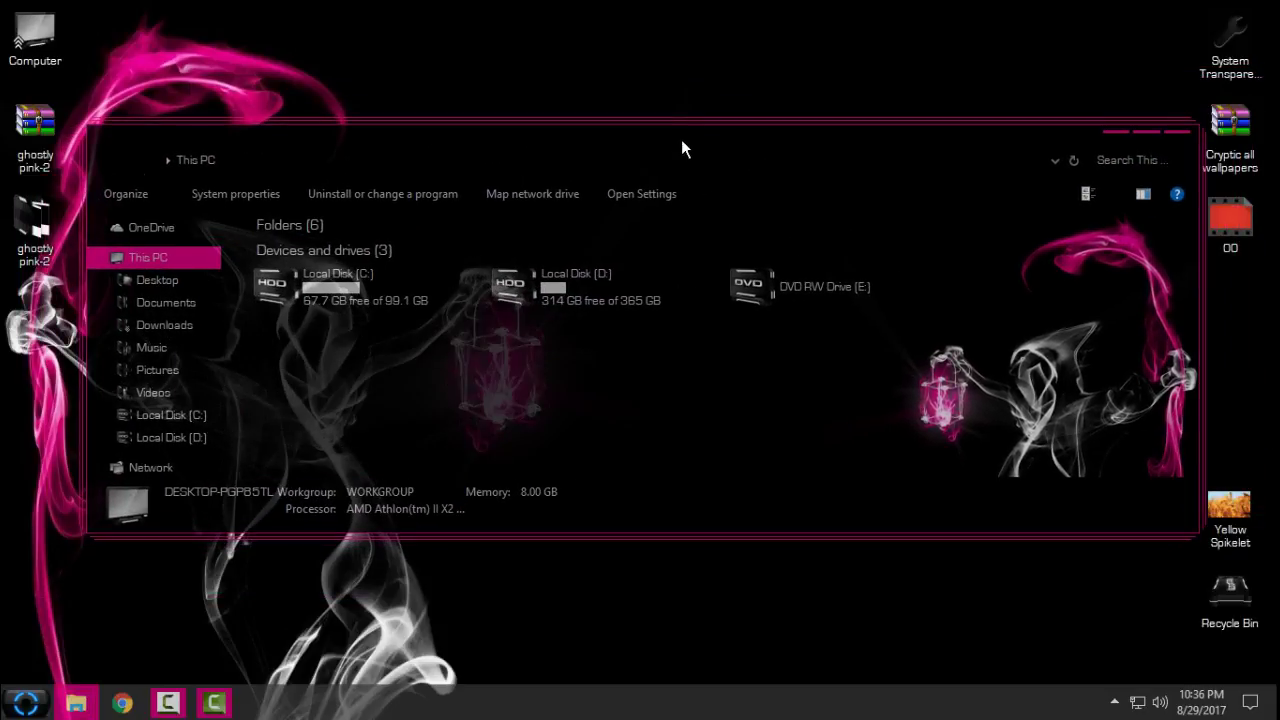
left_click_drag(682, 141, 674, 141)
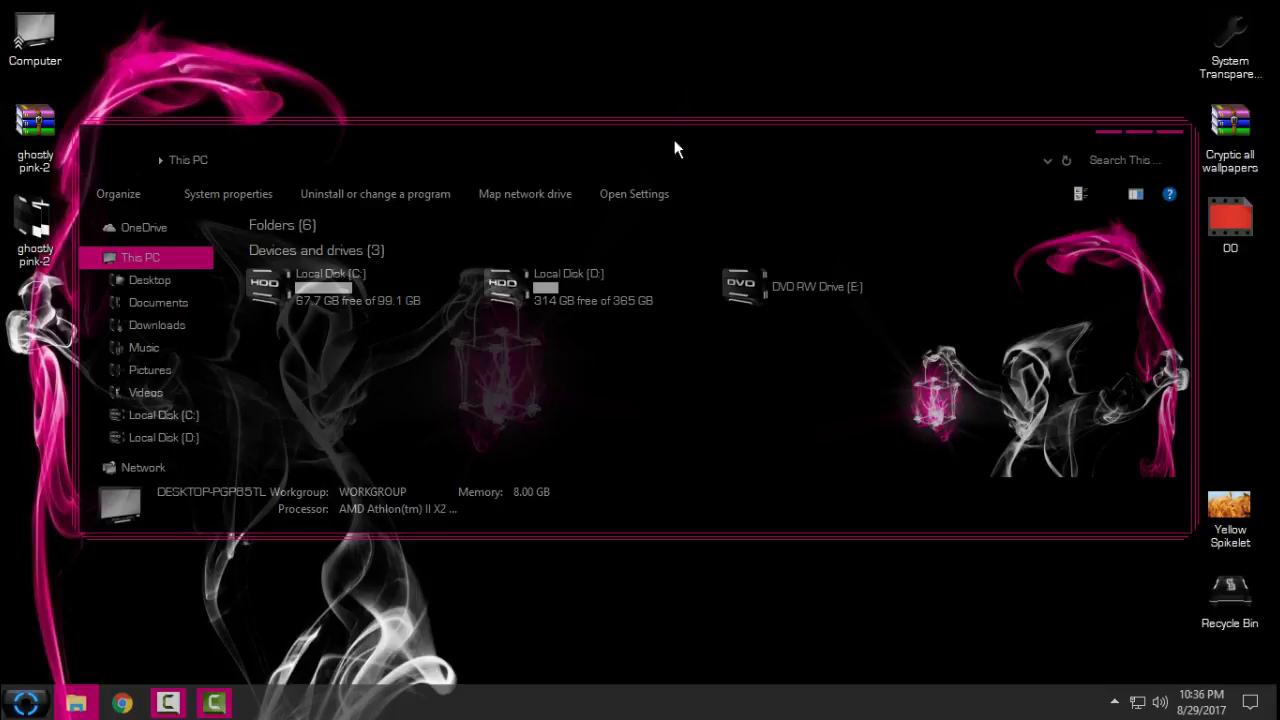
left_click(1149, 132)
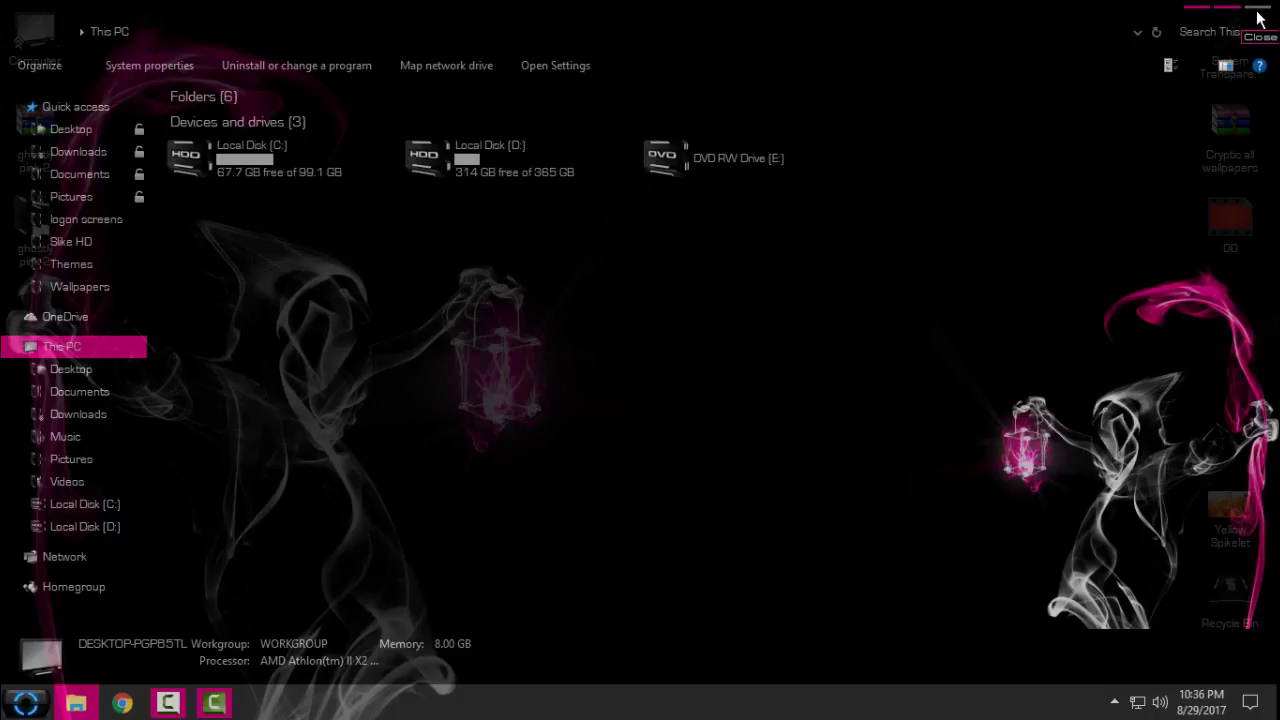
left_click(1258, 18)
right_click(468, 148)
left_click(514, 224)
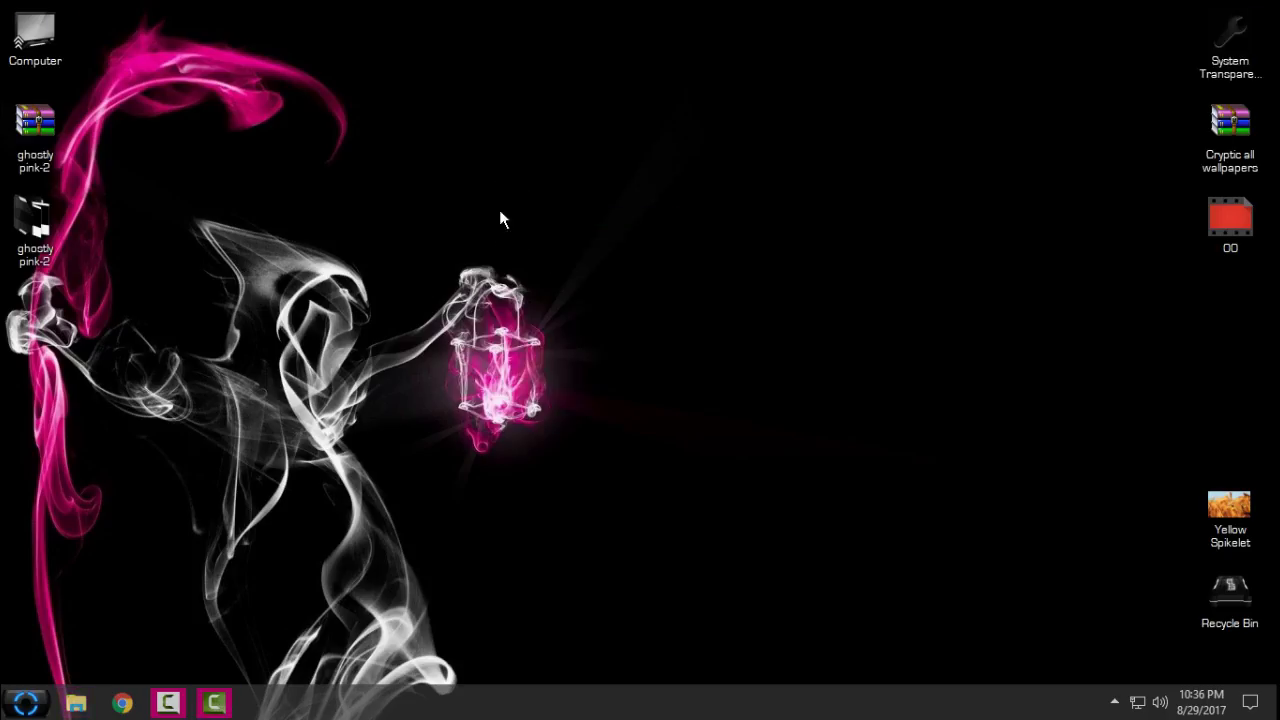
left_click(25, 703)
right_click(364, 192)
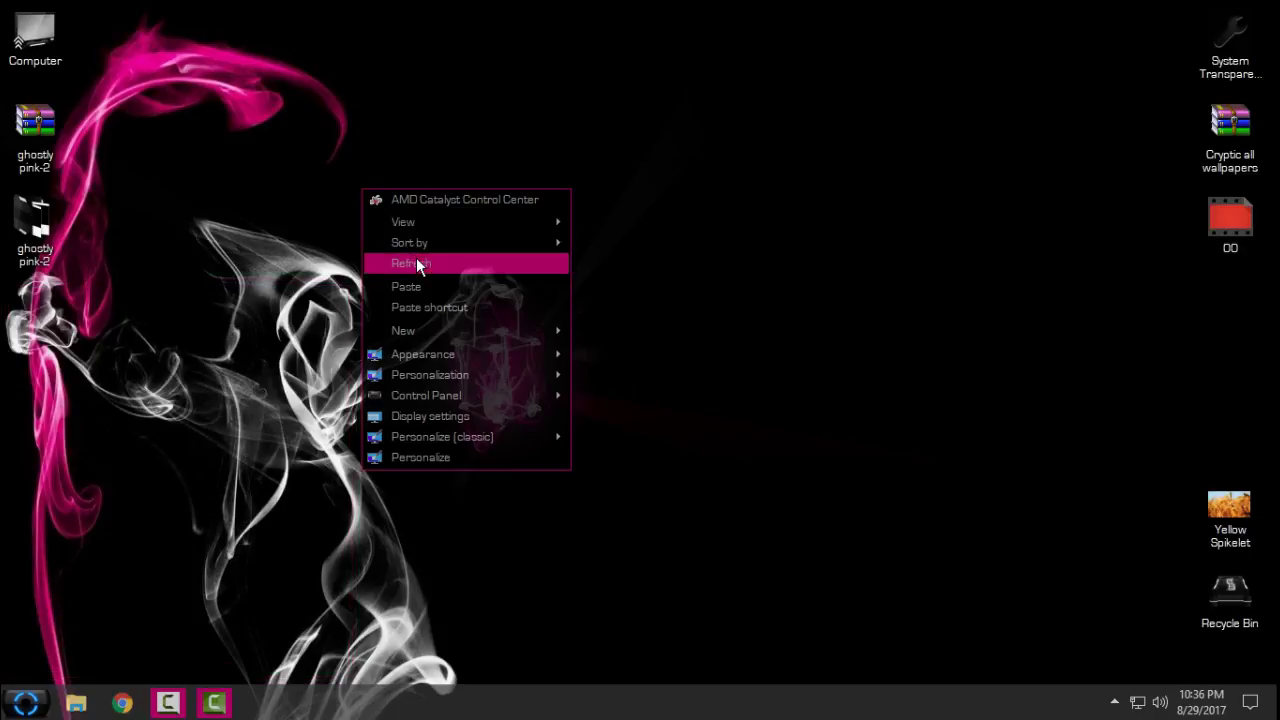
left_click(416, 262)
double_click(46, 26)
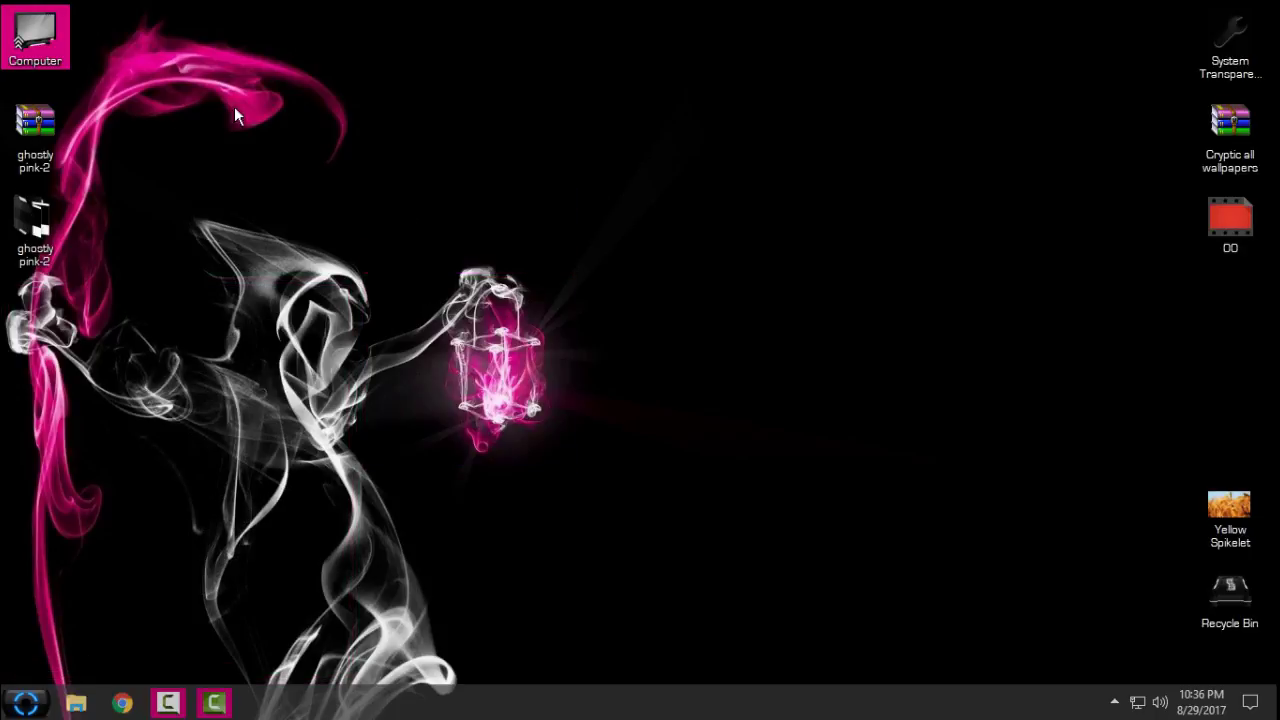
left_click_drag(755, 25, 621, 241)
left_click(1117, 247)
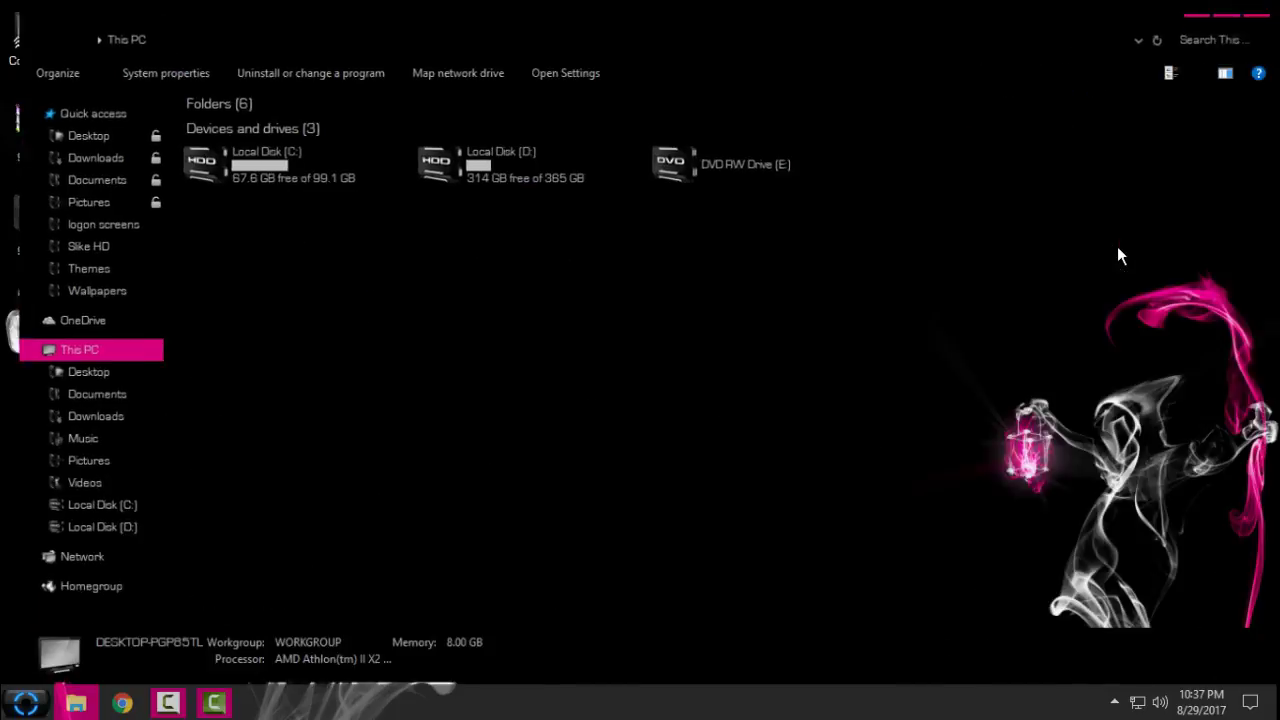
left_click_drag(914, 12, 884, 75)
- Open This PC's System properties from Start and dock the window on the screen's right half
left_click(1206, 73)
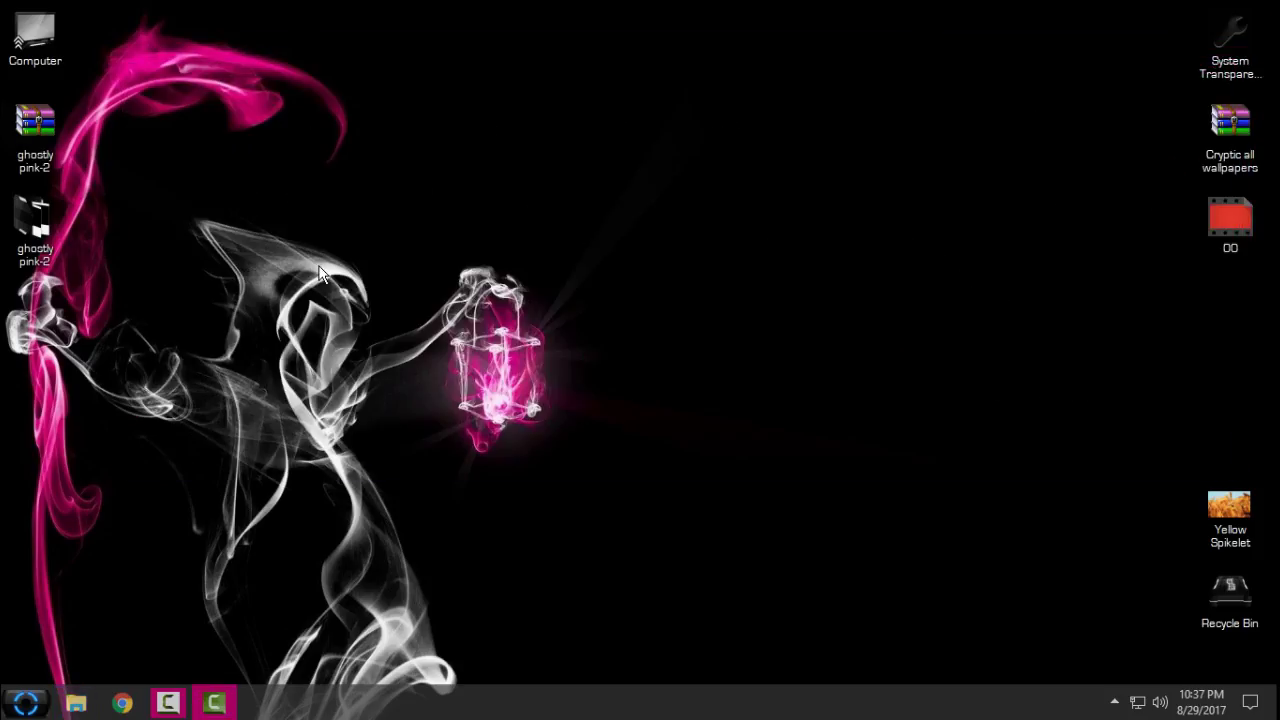
right_click(318, 264)
left_click(350, 343)
key("super")
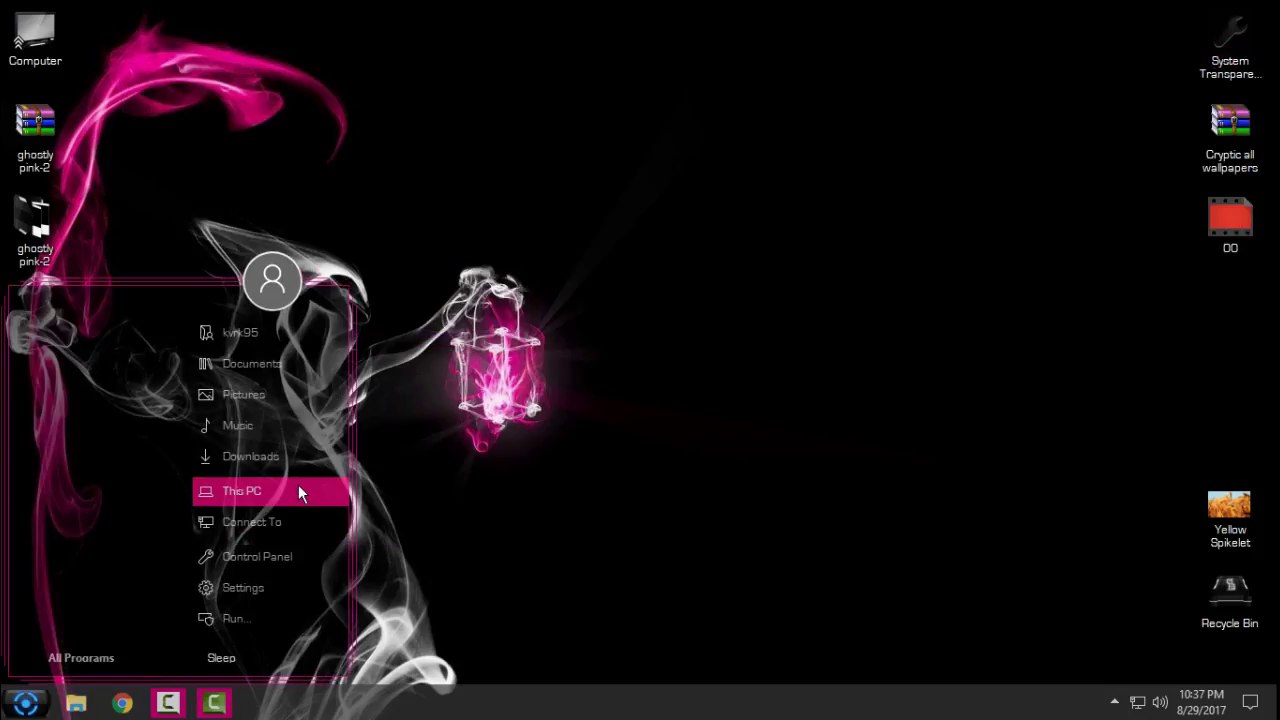
right_click(298, 489)
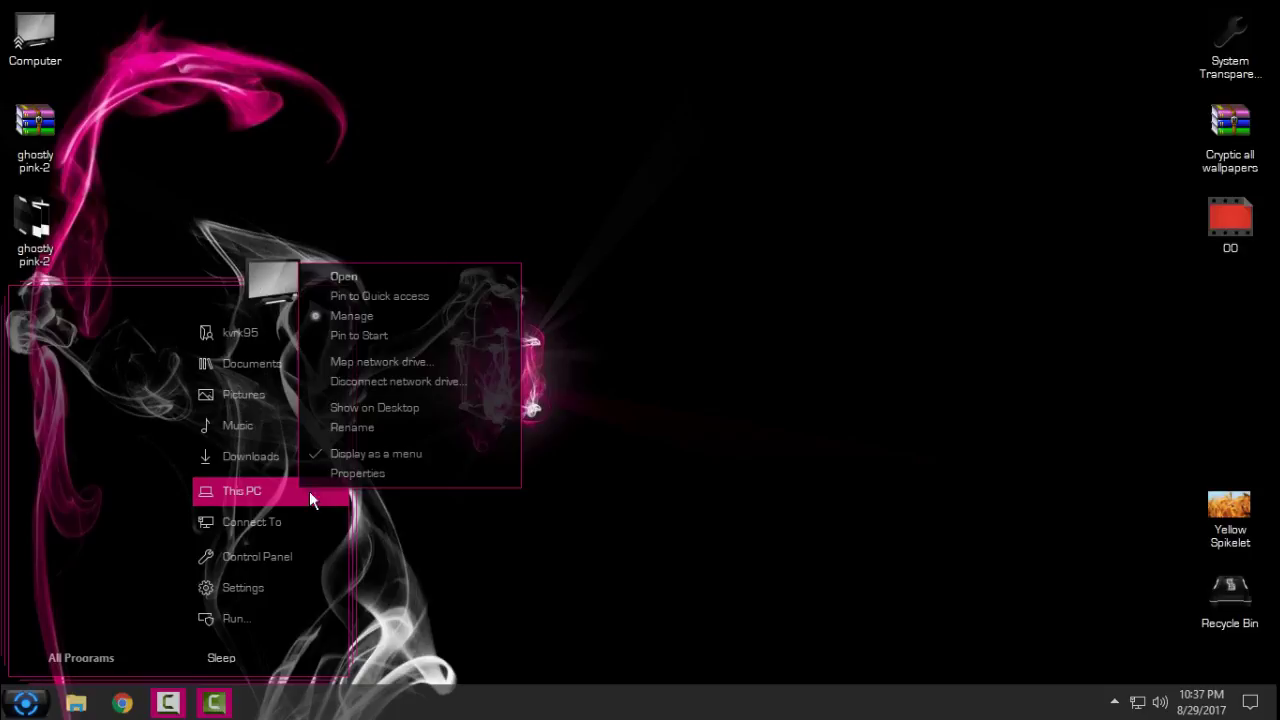
left_click(480, 473)
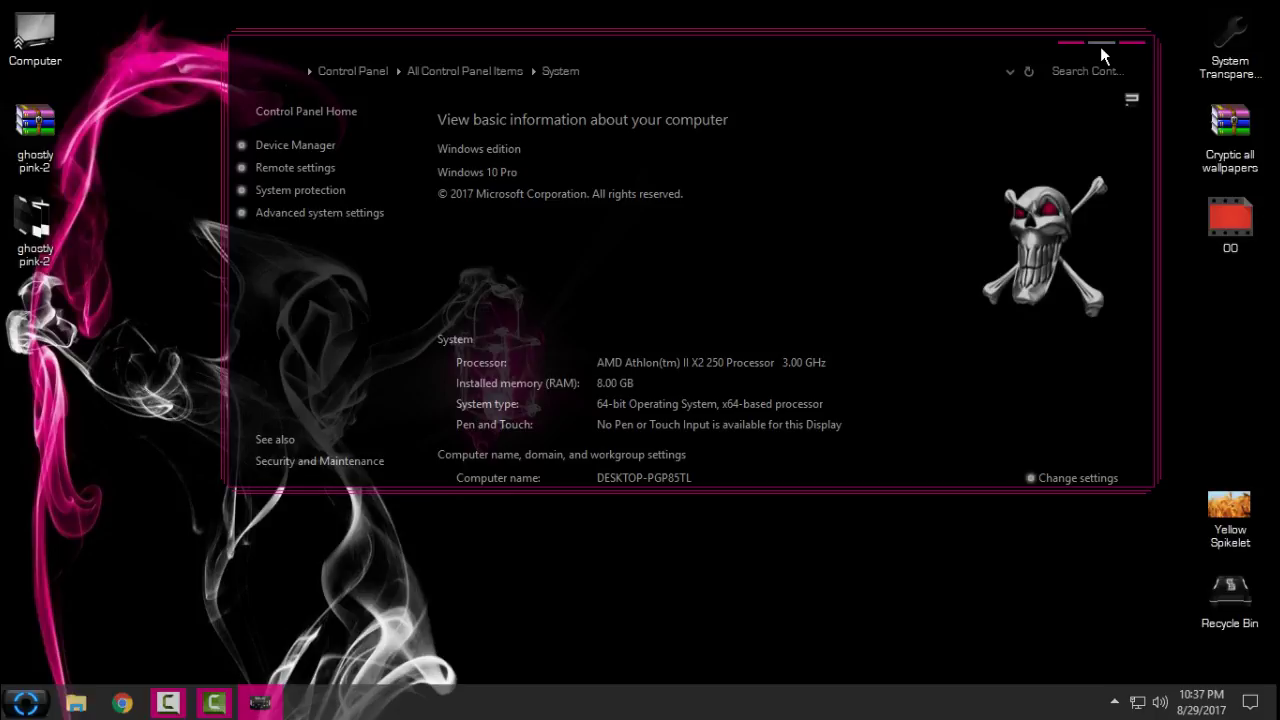
left_click(1100, 46)
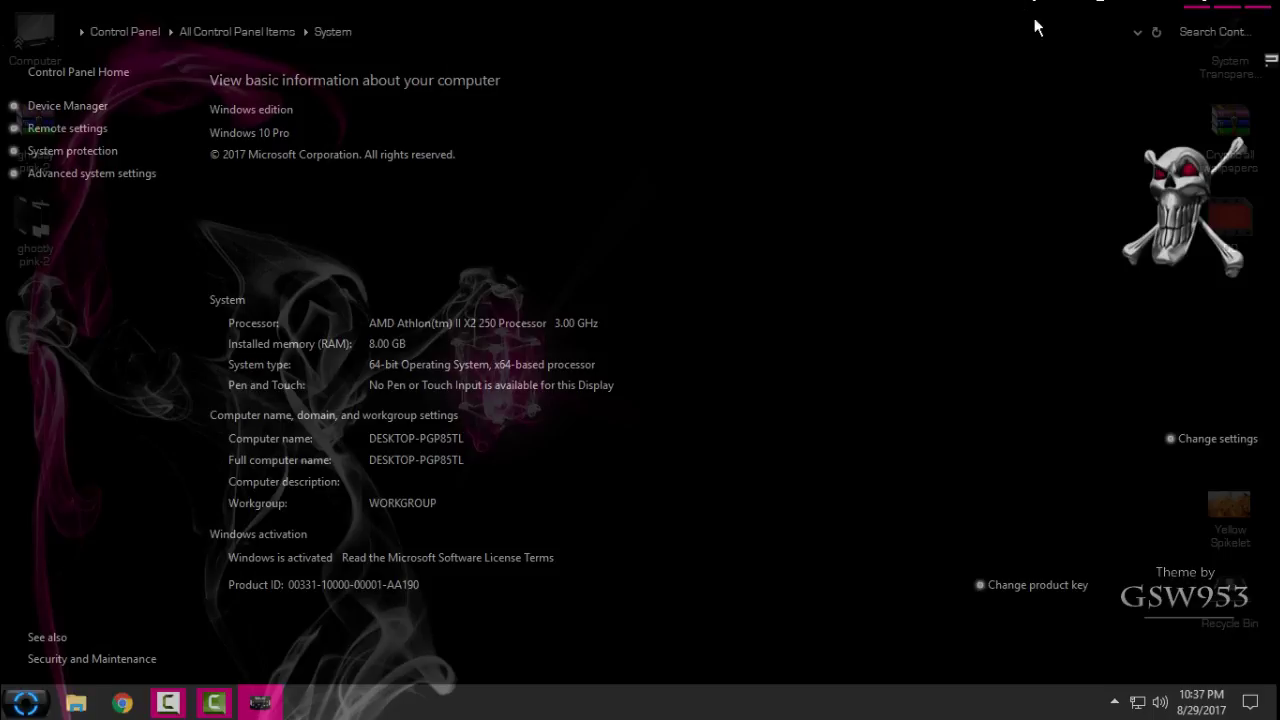
left_click_drag(1034, 28, 1005, 30)
- Open a This PC window and move it to the lower half of the screen
key("super")
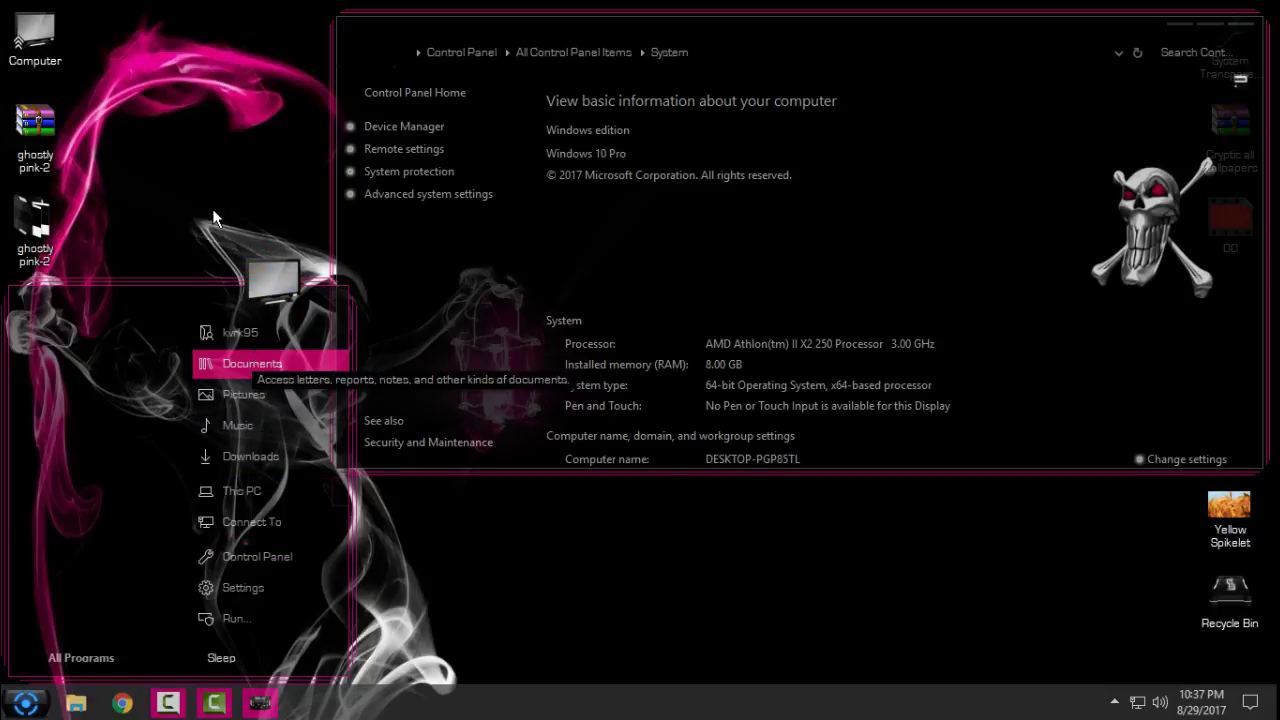
double_click(35, 38)
left_click_drag(561, 82, 527, 259)
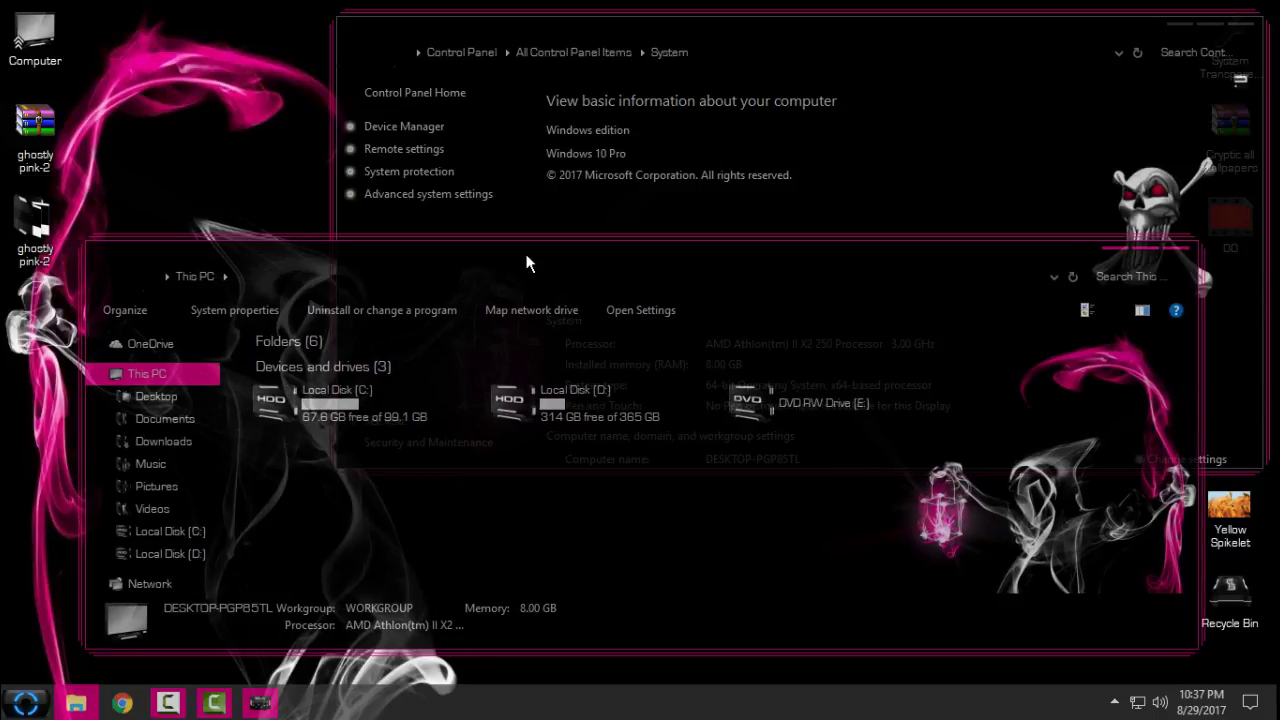